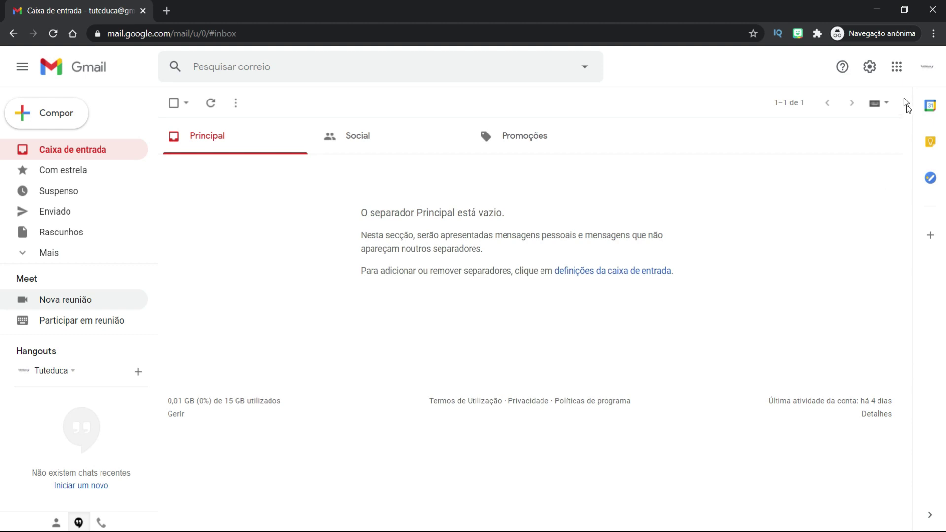
# - Go to Google Drive from the apps launcher and open the Slides folder
pyautogui.click(896, 67)
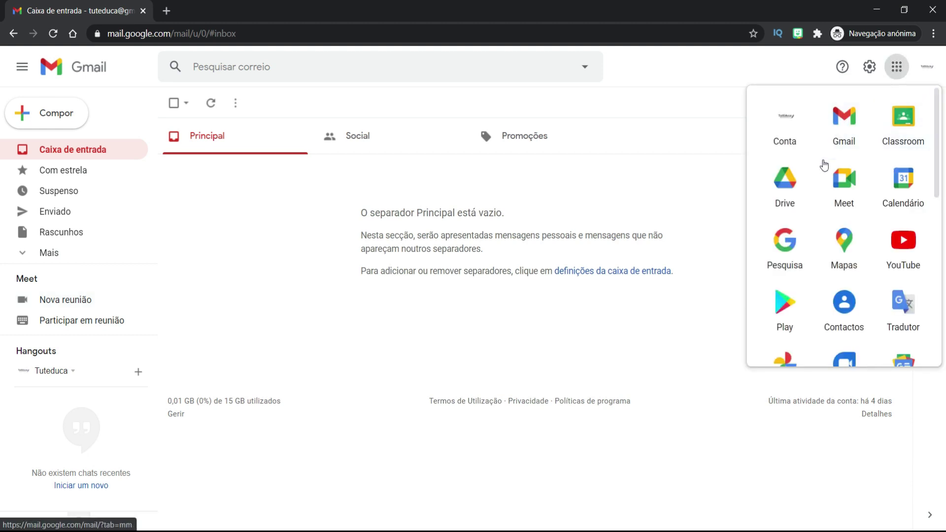
pyautogui.click(782, 179)
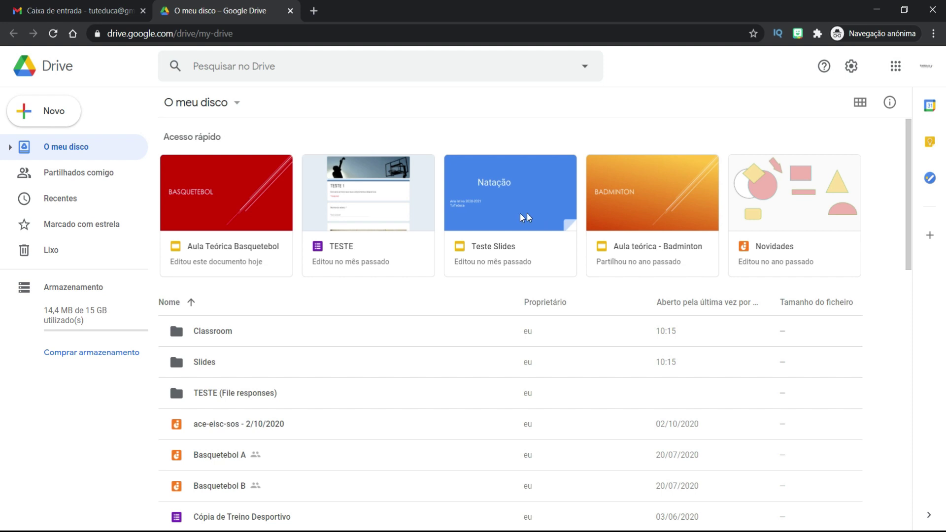
pyautogui.click(207, 361)
pyautogui.doubleClick(207, 361)
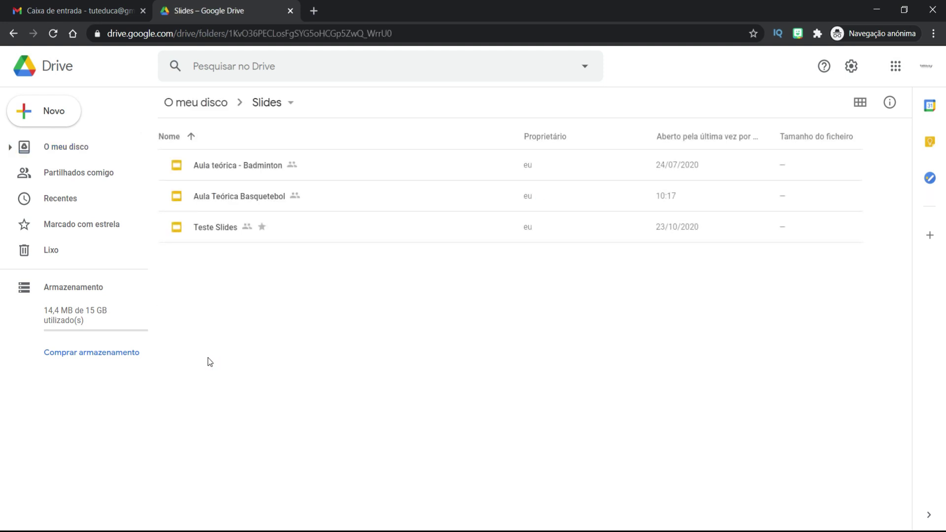
# - Open Aula Teórica Basquetebol, present it through its six slides, then exit the slideshow
pyautogui.doubleClick(258, 196)
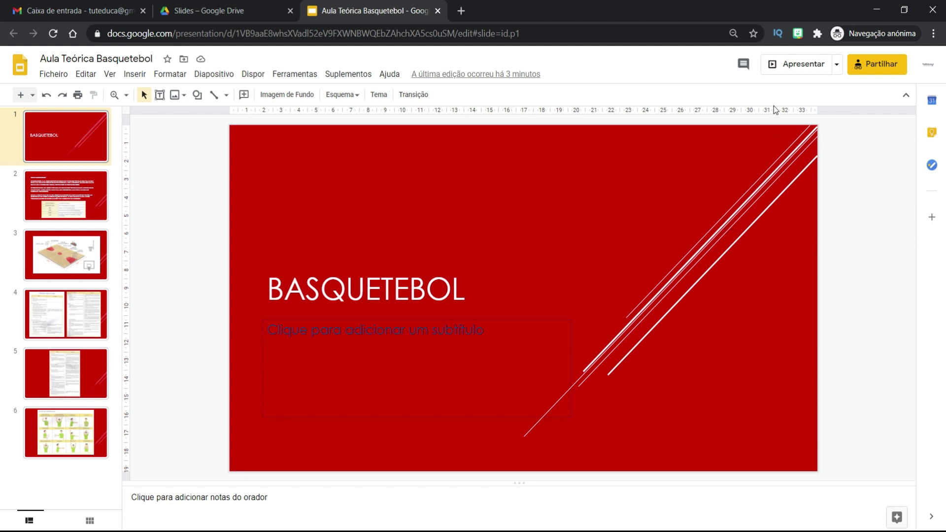
pyautogui.click(790, 70)
pyautogui.click(97, 525)
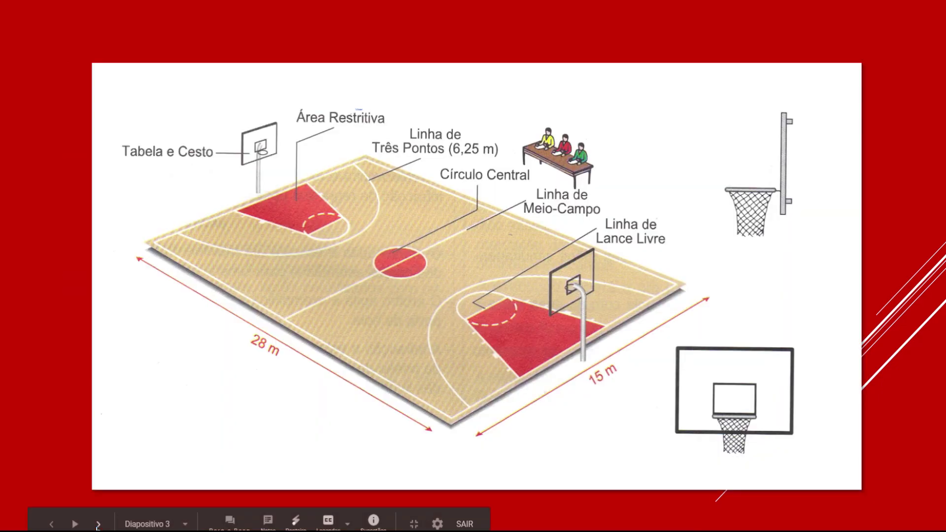
pyautogui.click(97, 525)
pyautogui.click(98, 525)
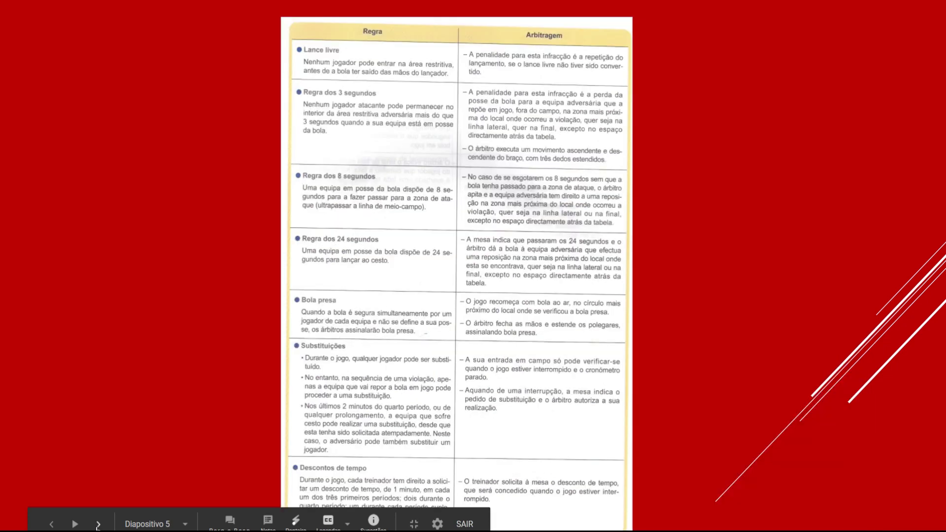
pyautogui.click(97, 525)
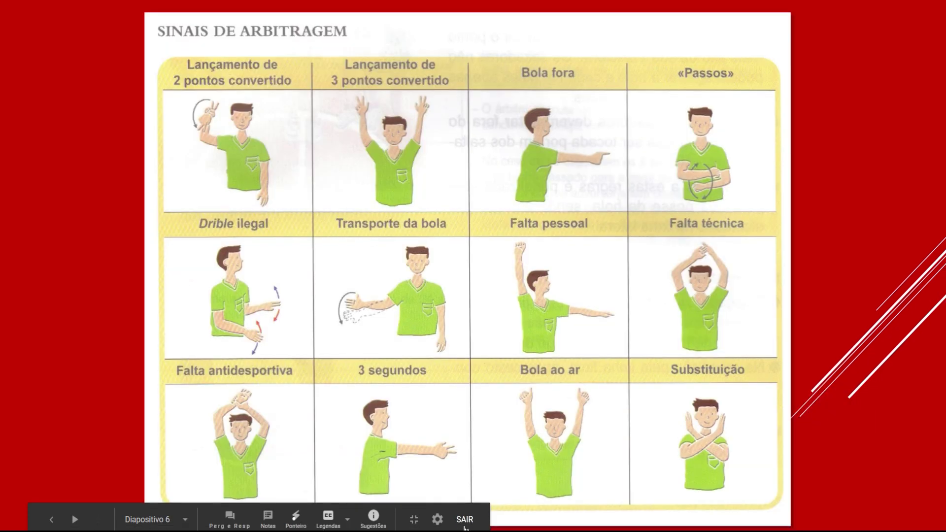
pyautogui.click(463, 524)
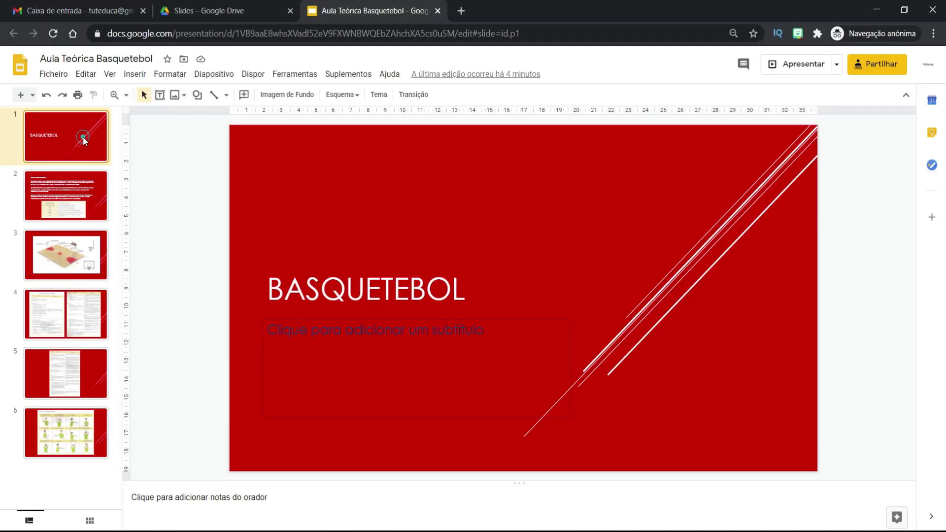
# - Preview Dissolver and Desvanecer on slide 1, then settle on Mover a partir da direita
pyautogui.click(414, 95)
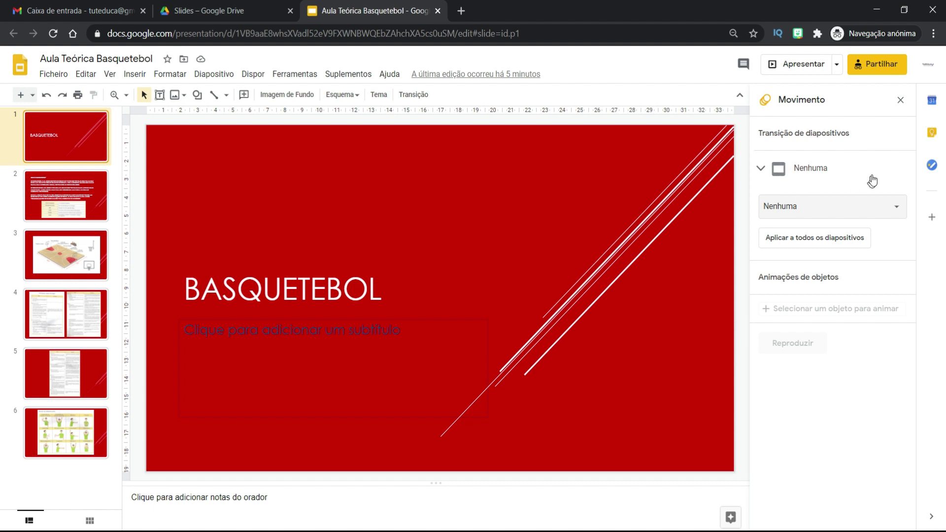
pyautogui.click(896, 211)
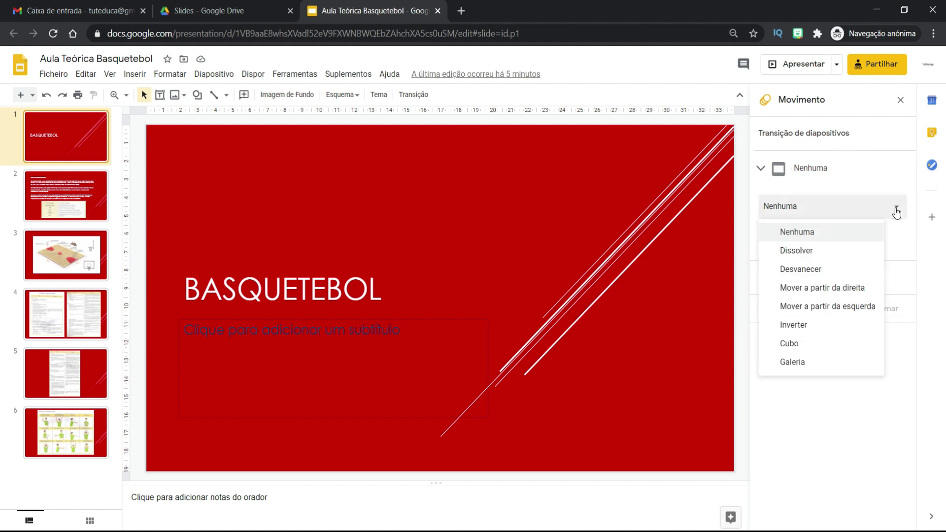
pyautogui.click(816, 252)
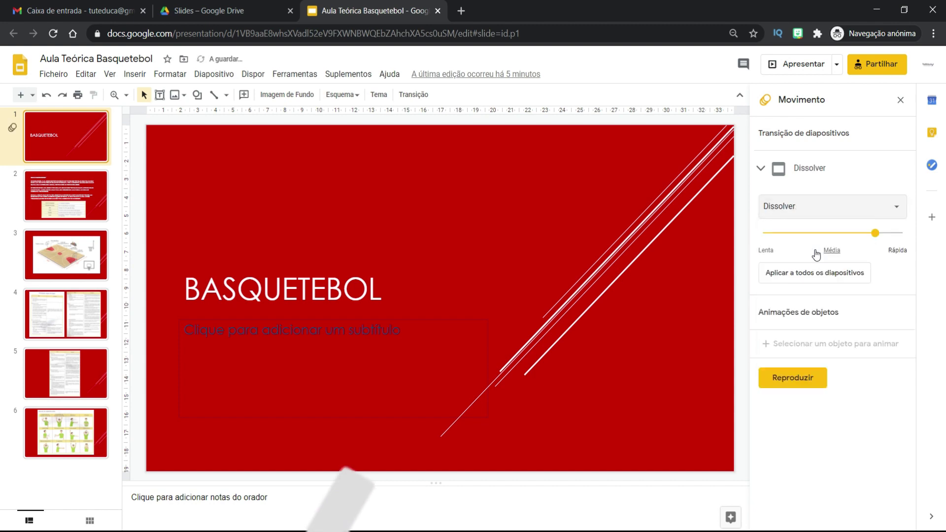
pyautogui.click(793, 379)
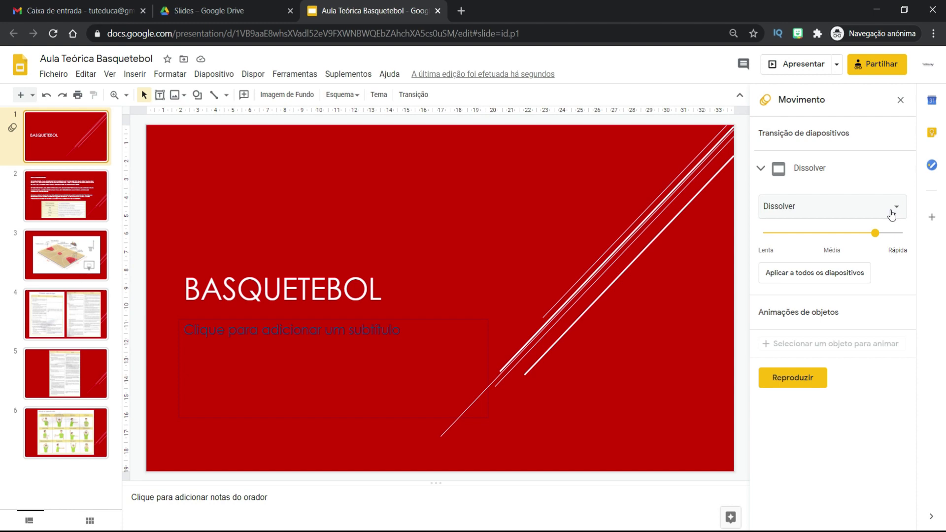
pyautogui.click(894, 206)
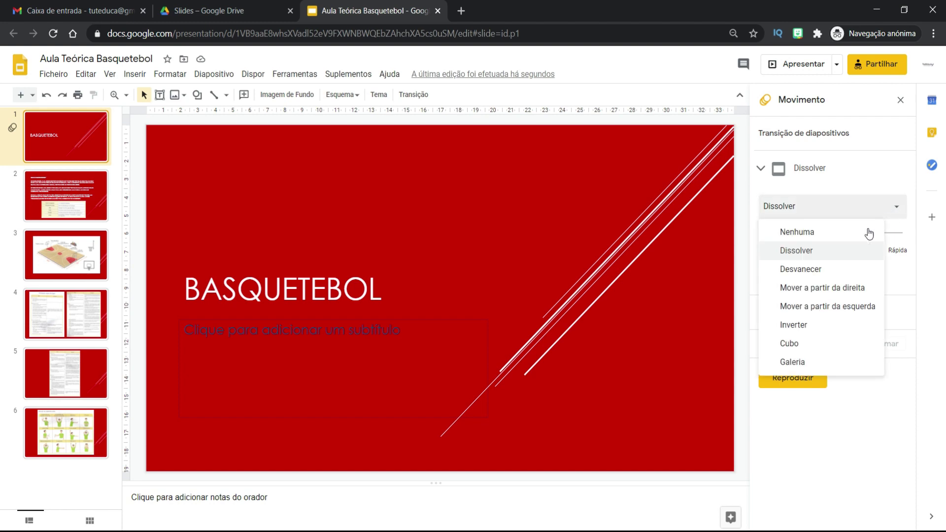
pyautogui.click(832, 271)
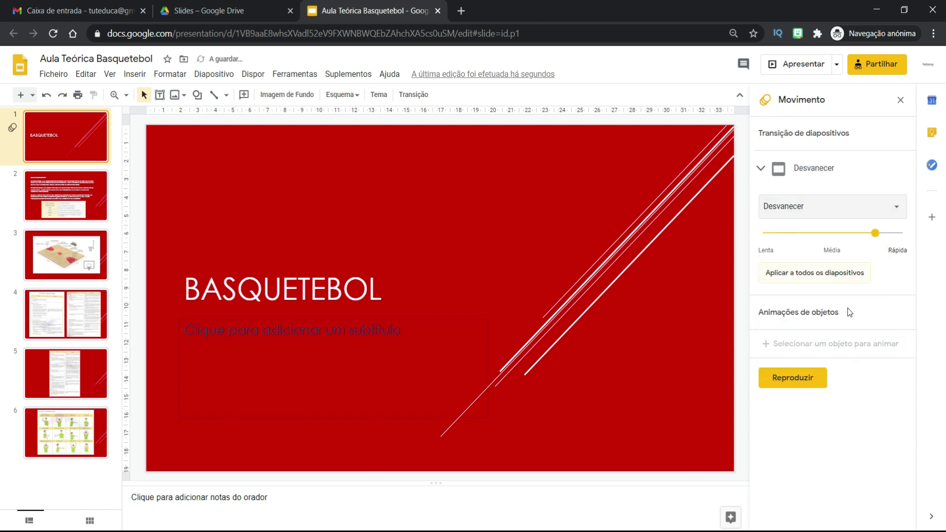
pyautogui.click(802, 379)
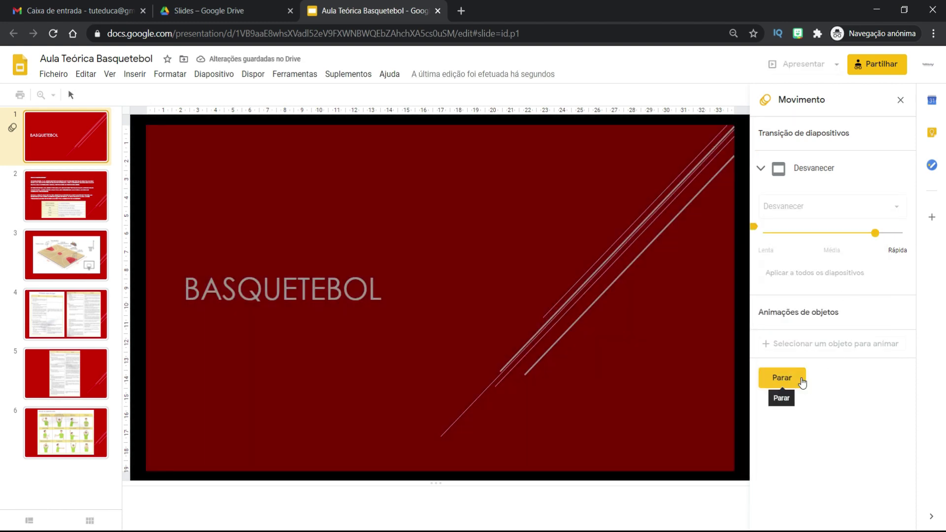
pyautogui.click(832, 205)
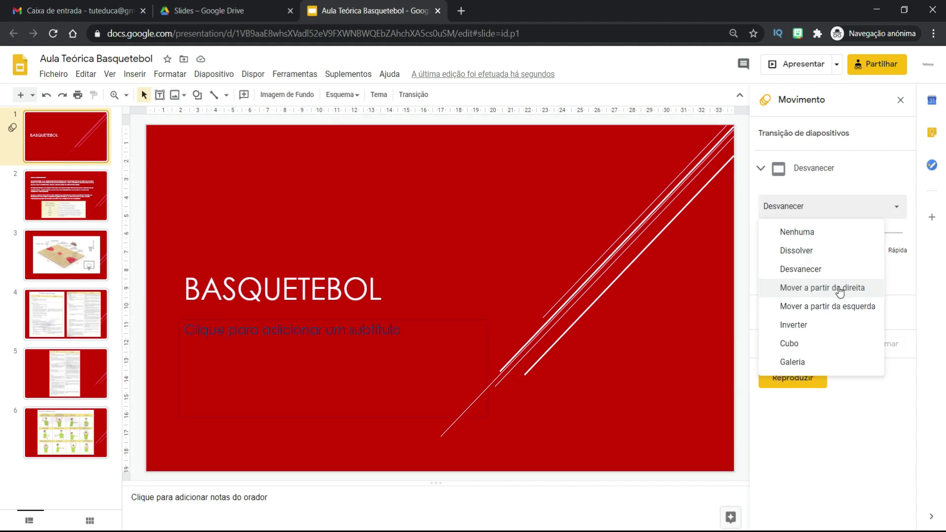
pyautogui.click(839, 289)
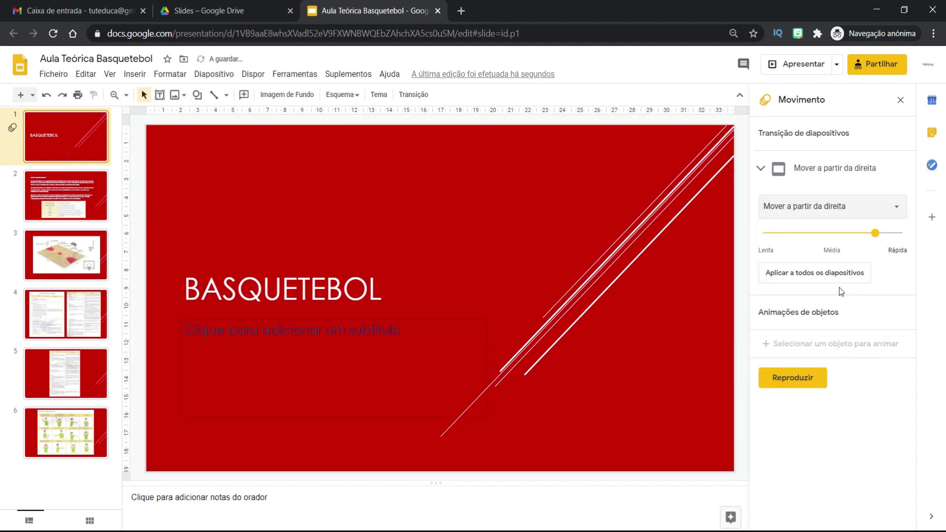
pyautogui.click(802, 381)
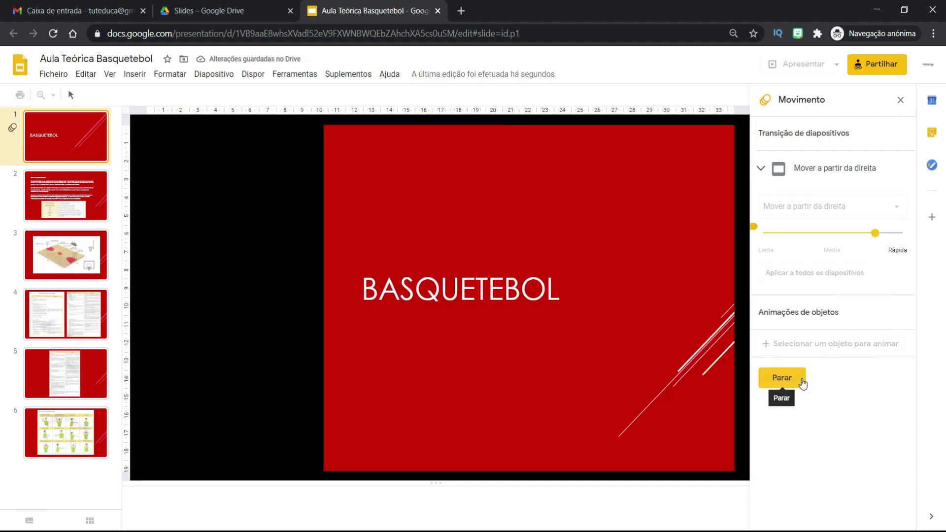
# - Try and preview the Mover a partir da esquerda and Inverter transitions on slide 1
pyautogui.click(892, 212)
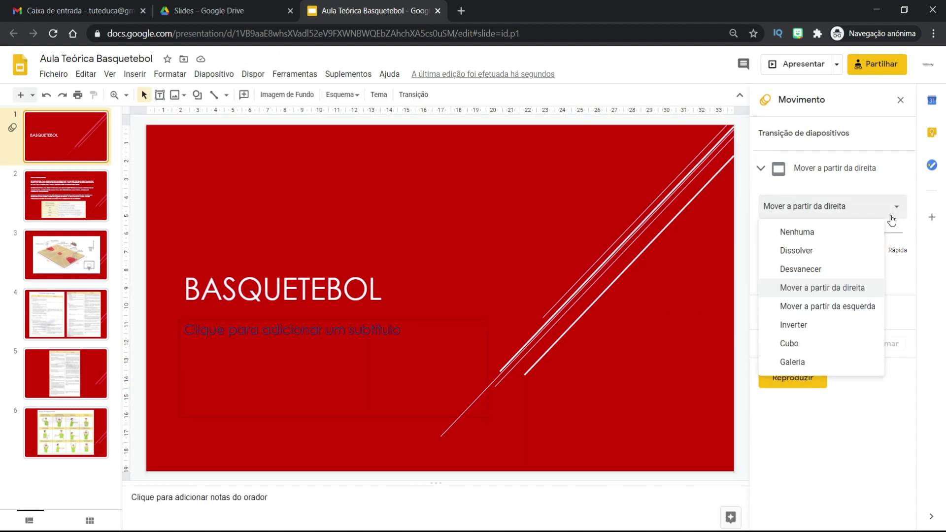
pyautogui.click(837, 307)
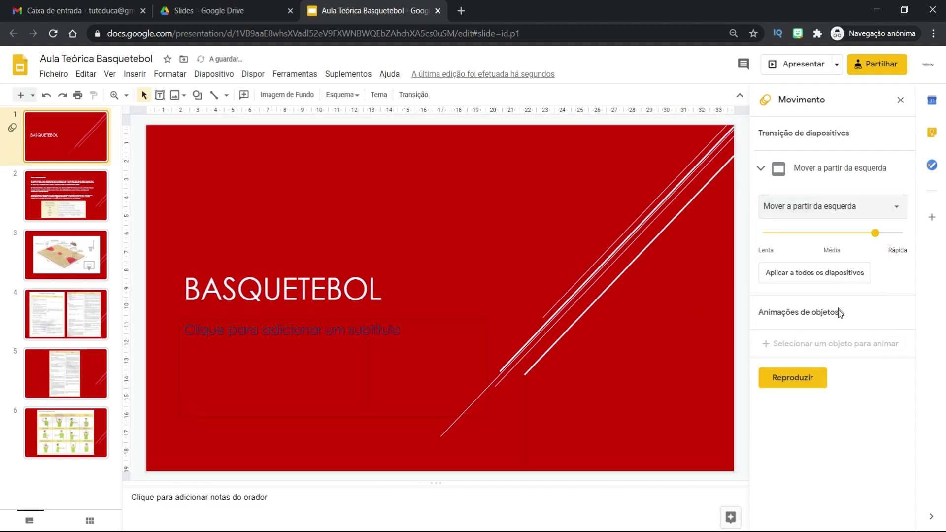
pyautogui.click(806, 379)
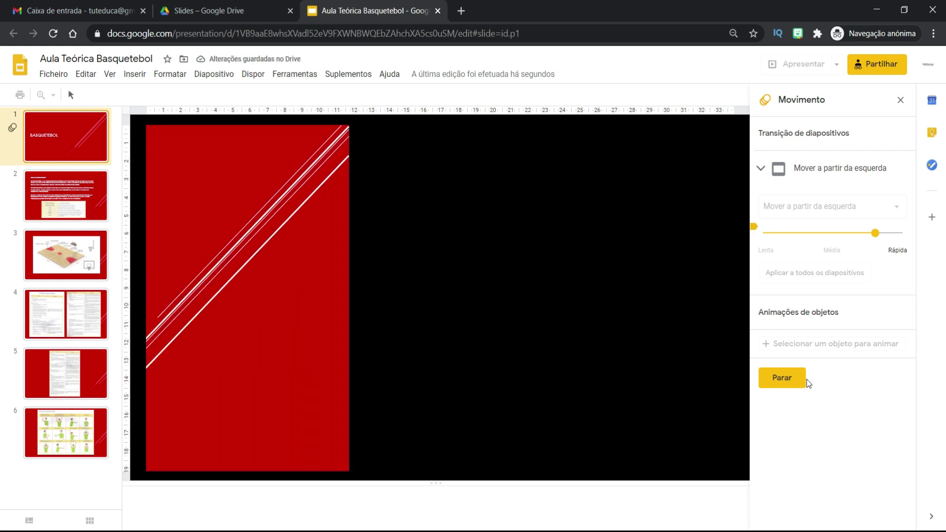
pyautogui.click(806, 380)
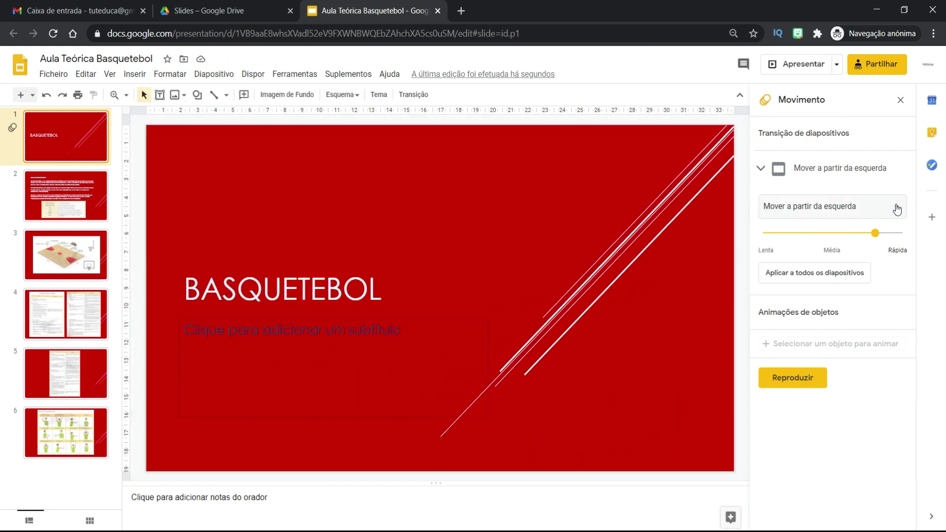
pyautogui.click(896, 206)
pyautogui.click(829, 326)
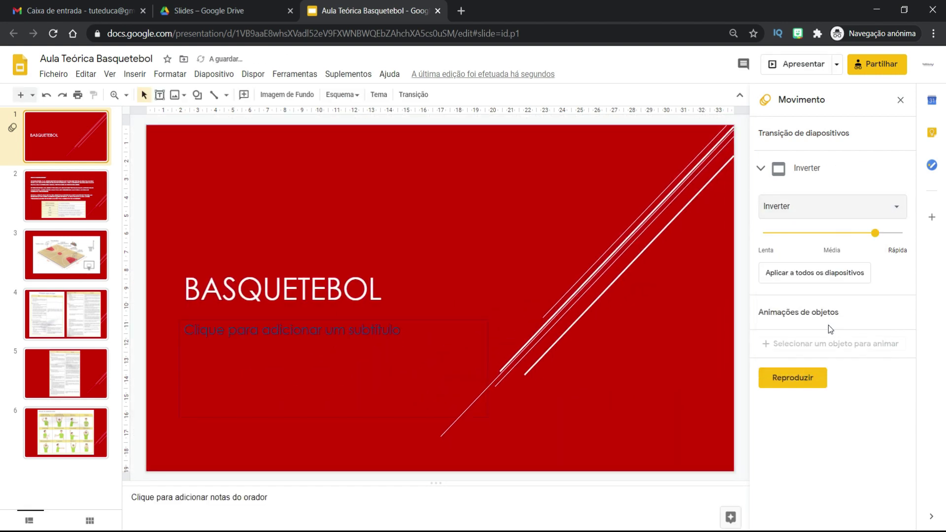
pyautogui.click(803, 382)
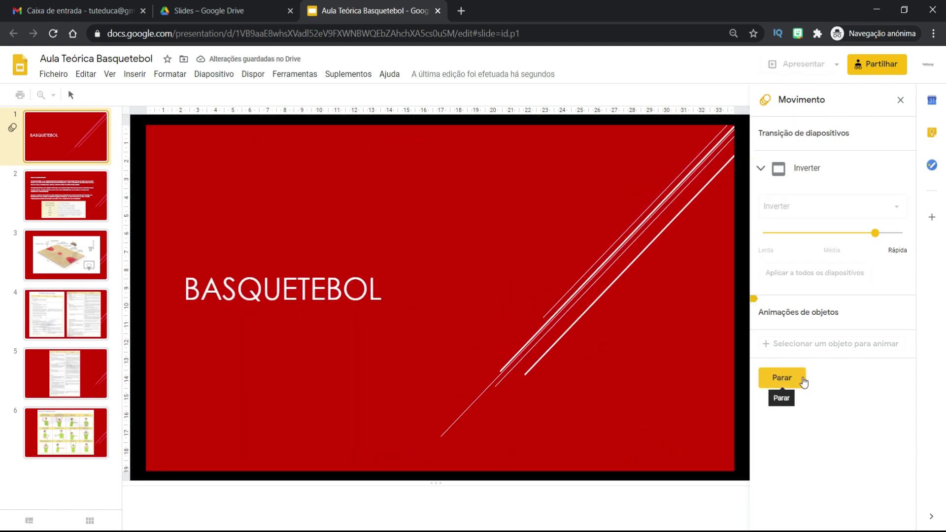
pyautogui.click(801, 380)
# - Preview Cubo, then set slide 1's transition to Galeria and preview it
pyautogui.click(896, 207)
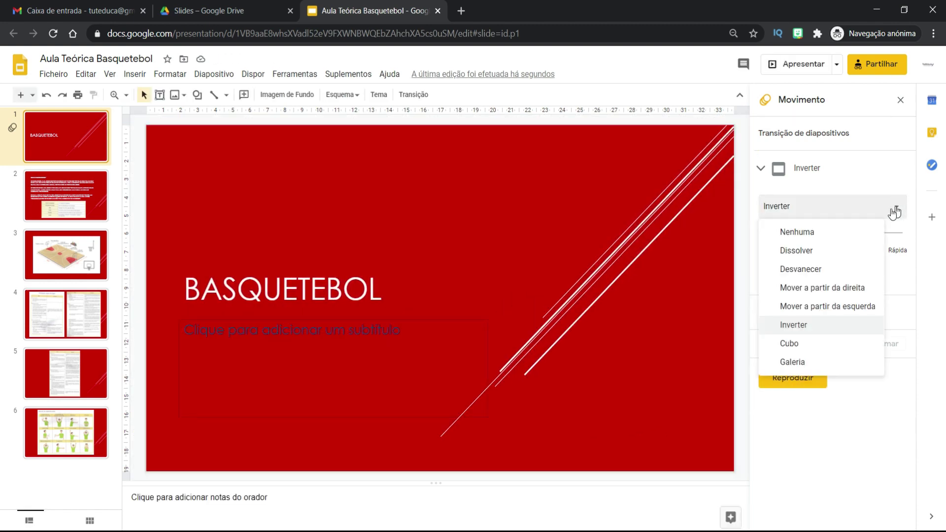
pyautogui.click(816, 343)
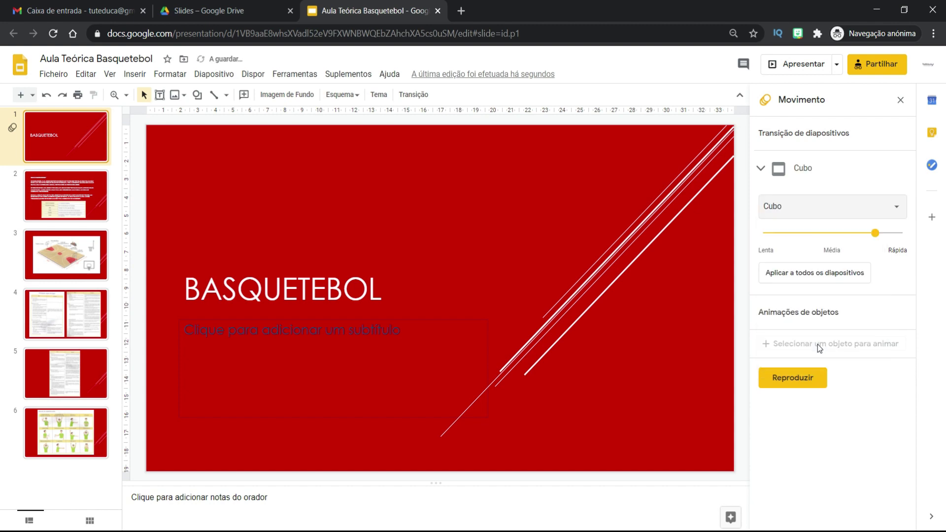
pyautogui.click(805, 382)
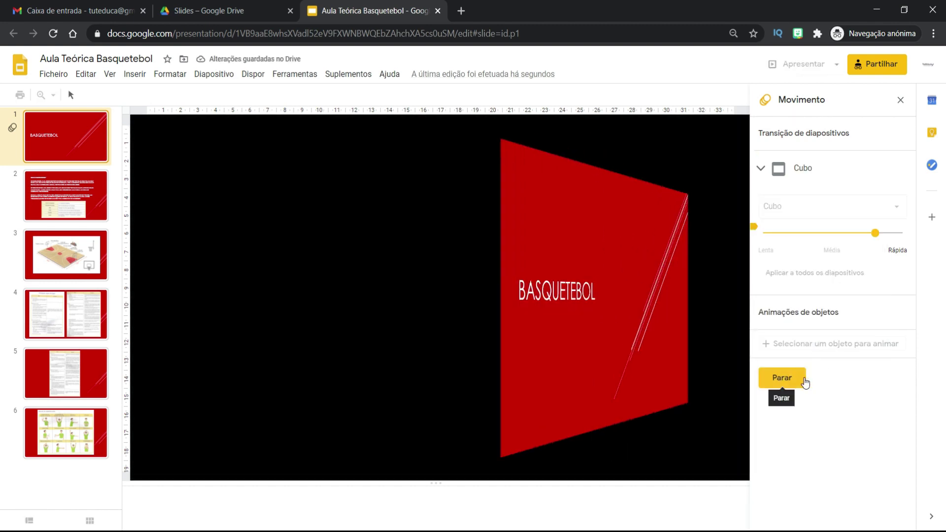
pyautogui.click(896, 207)
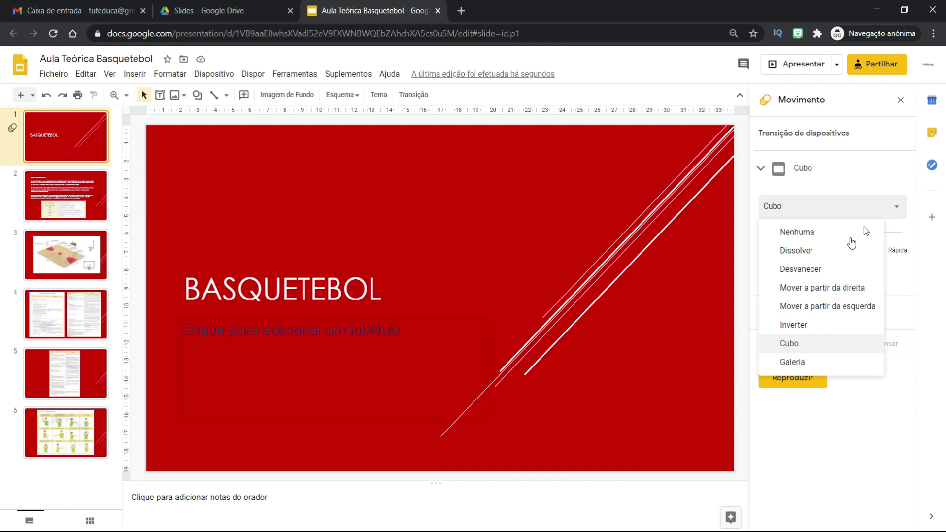
pyautogui.click(798, 362)
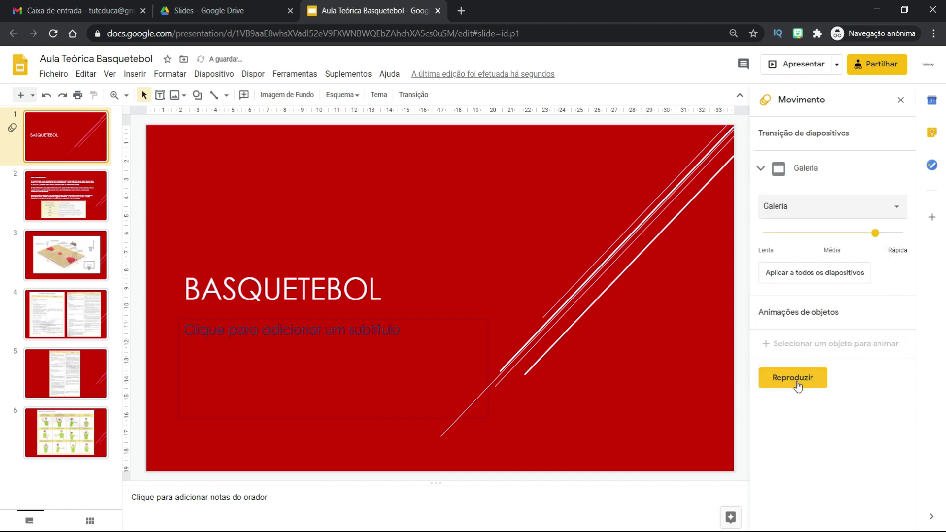
pyautogui.click(797, 383)
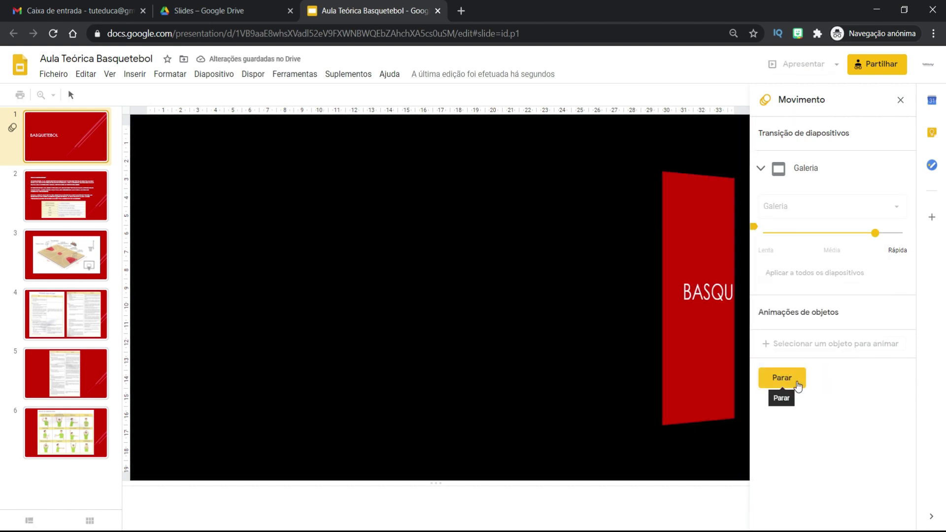
pyautogui.click(798, 385)
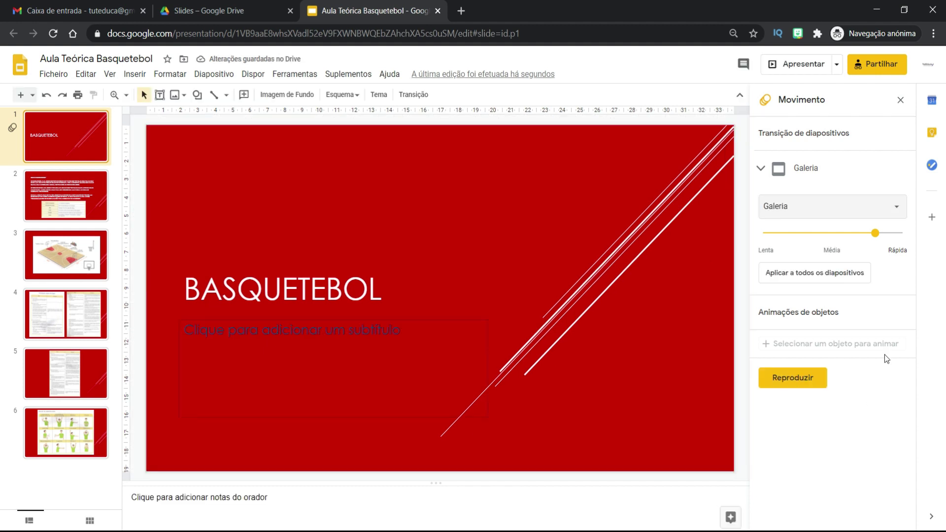
pyautogui.click(897, 221)
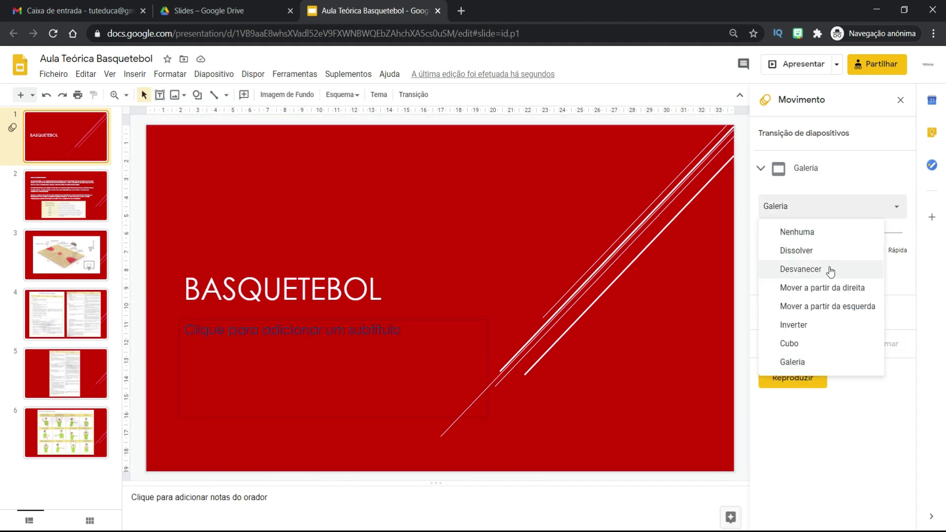
# - Apply a fast (0.8 s) Mover a partir da direita transition to all slides and close the panel
pyautogui.click(823, 288)
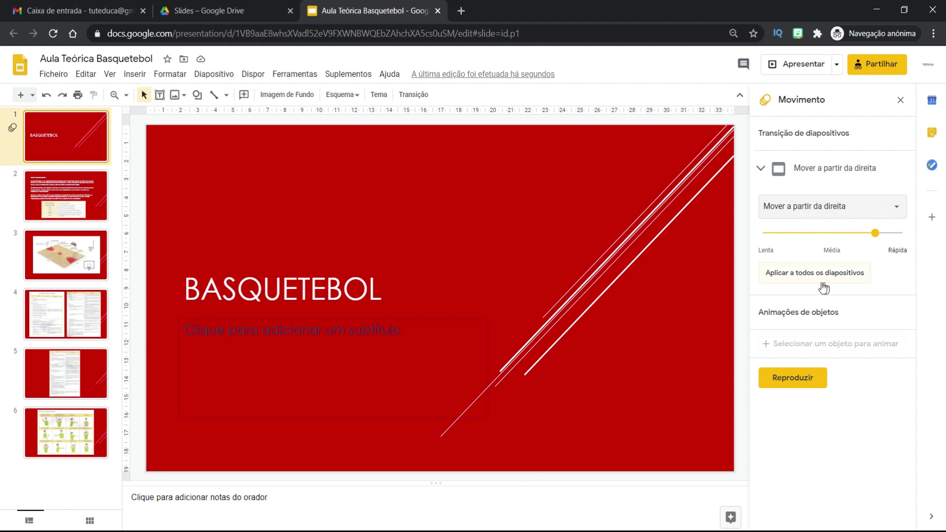
pyautogui.click(813, 278)
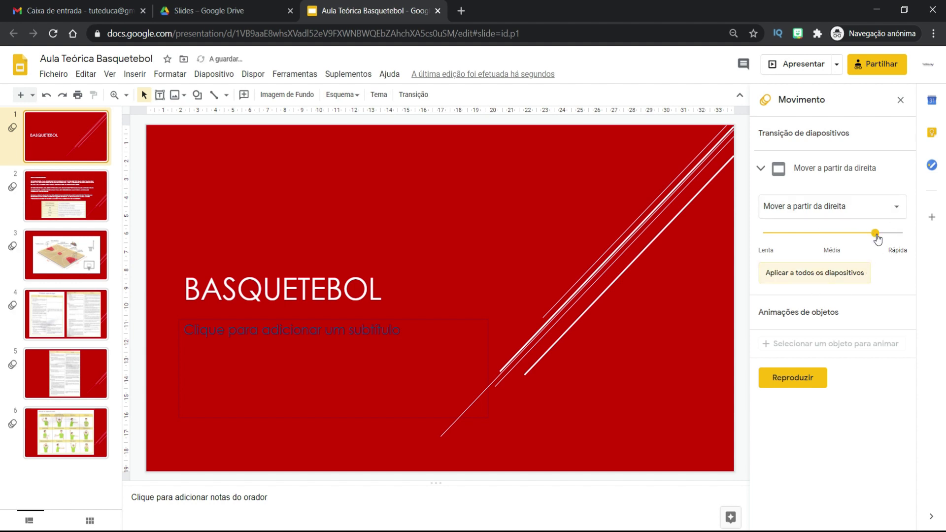
pyautogui.moveTo(874, 234)
pyautogui.mouseDown()
pyautogui.moveTo(799, 234)
pyautogui.moveTo(883, 242)
pyautogui.mouseUp()
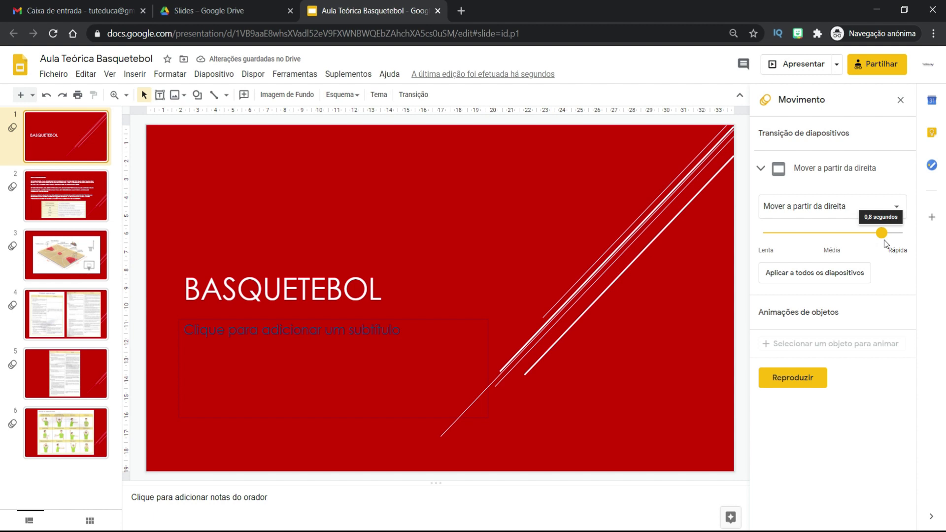
pyautogui.moveTo(884, 243); pyautogui.dragTo(887, 244)
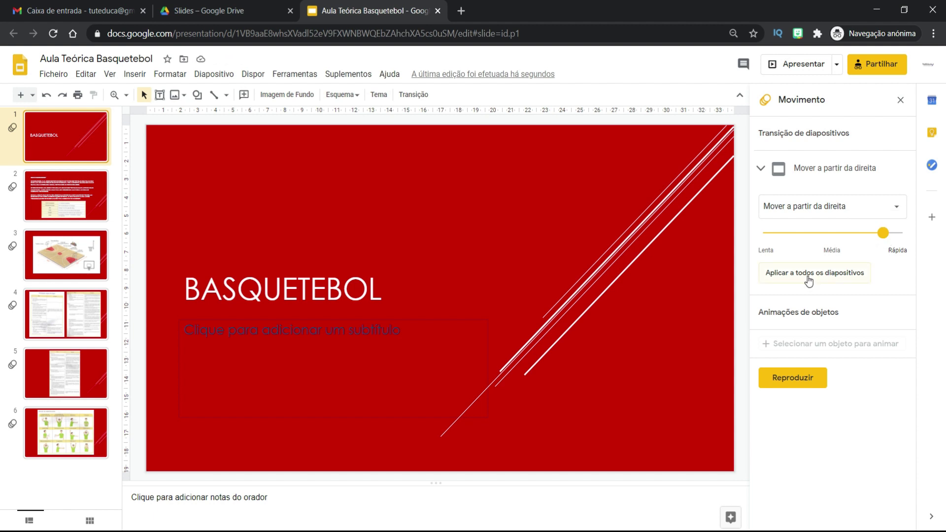
pyautogui.click(808, 278)
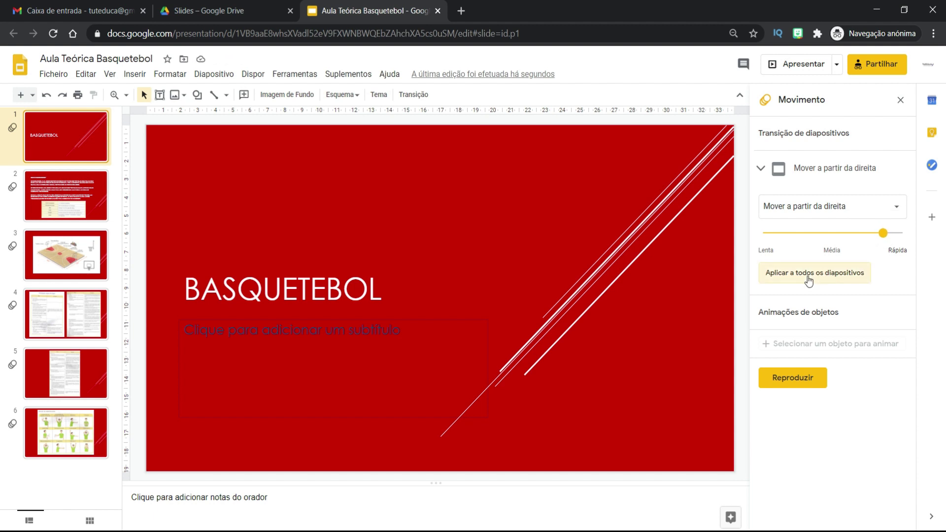
pyautogui.click(900, 101)
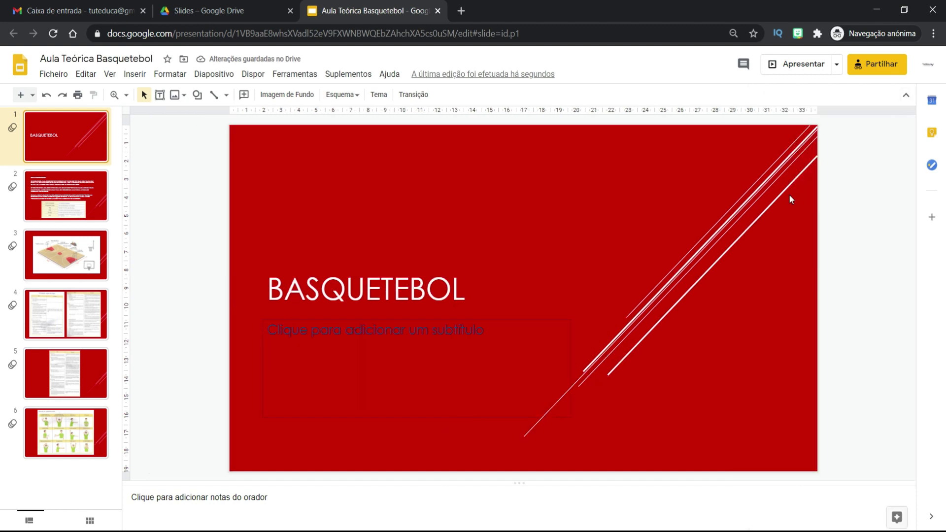
# - Present the slideshow through all six slides to SINAIS DE ARBITRAGEM, then exit with Esc
pyautogui.click(786, 67)
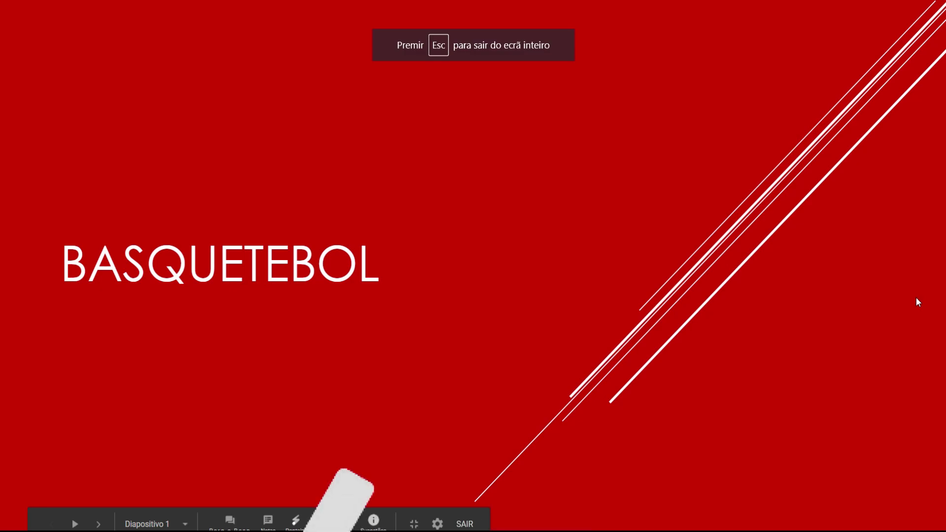
pyautogui.click(916, 298)
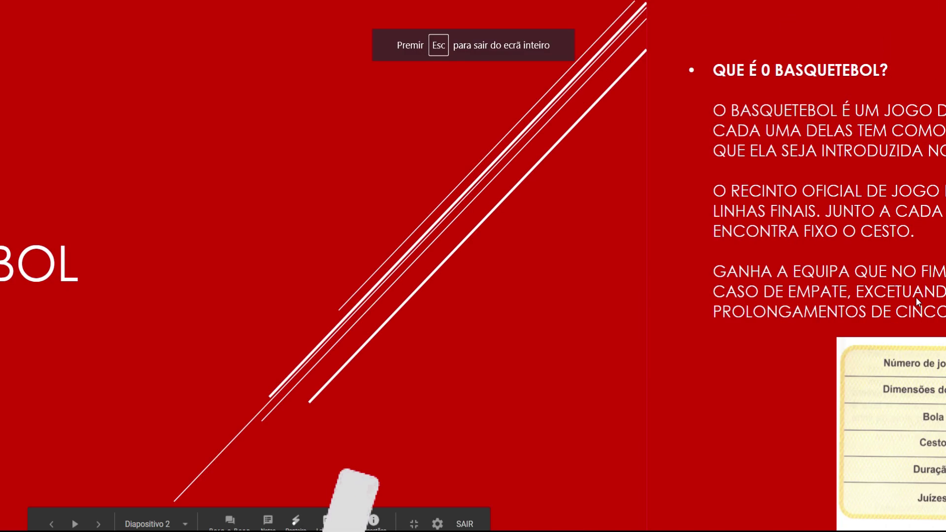
pyautogui.click(915, 297)
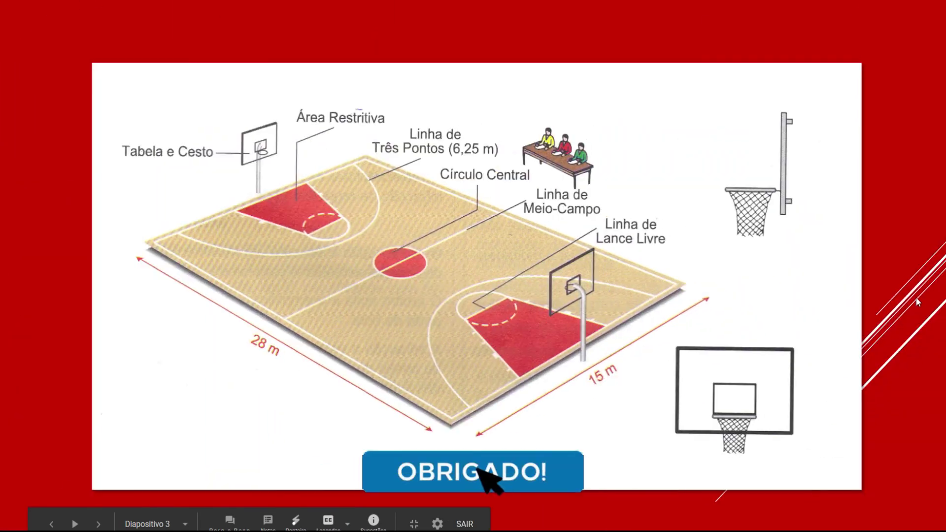
pyautogui.click(916, 297)
pyautogui.click(917, 297)
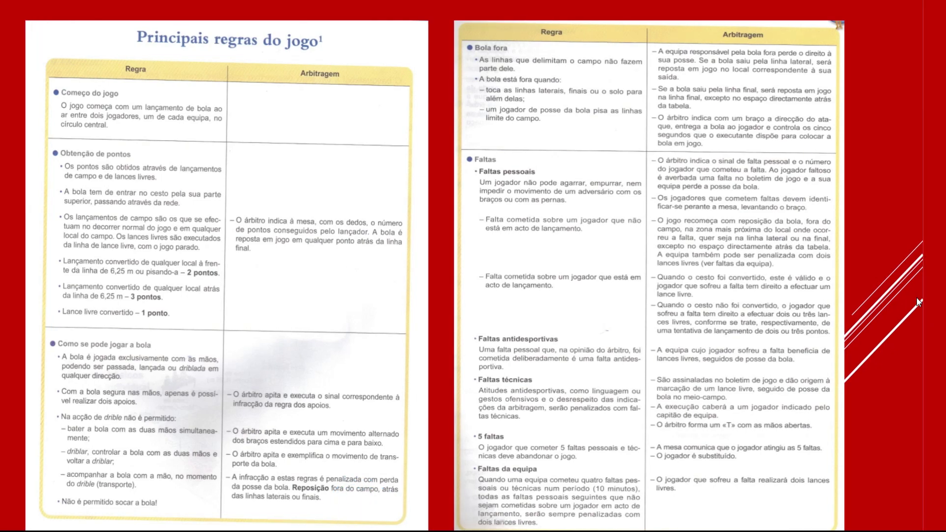
pyautogui.click(916, 298)
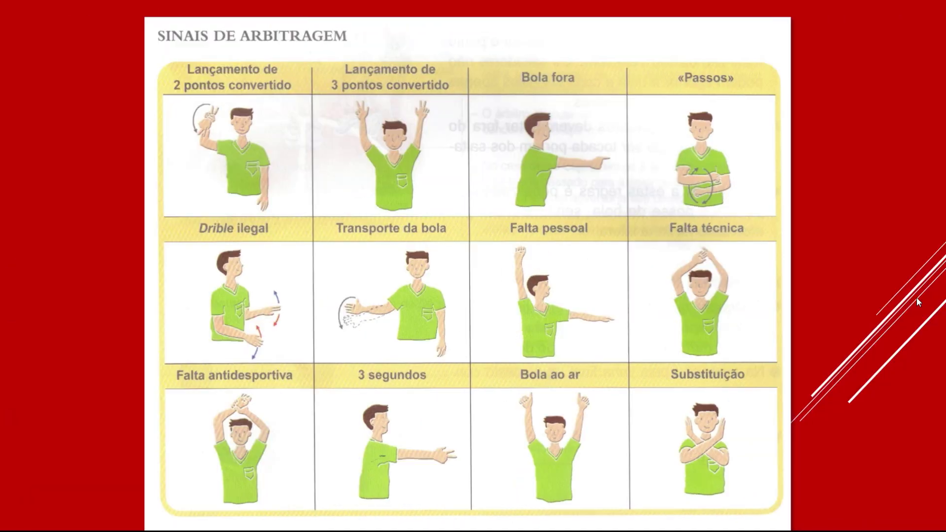
pyautogui.press('Escape')
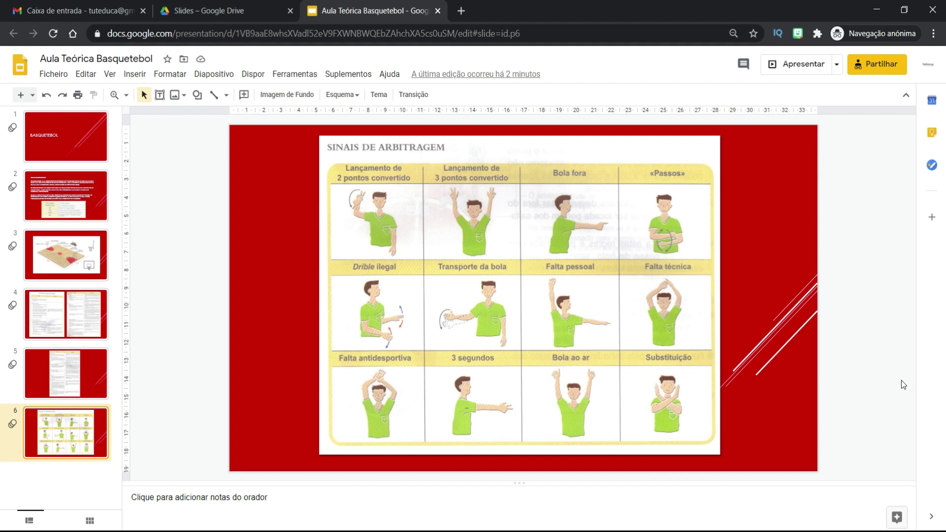
# - Select slide 1, the BASQUETEBOL title slide, in the filmstrip
pyautogui.click(52, 148)
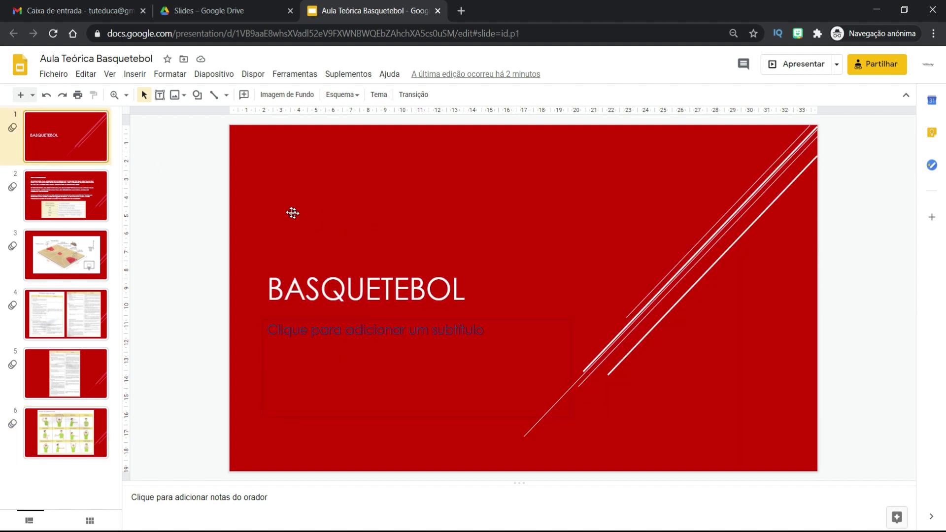
# - Select the BASQUETEBOL title box and add an on-click Entrada gradual animation to it
pyautogui.click(355, 286)
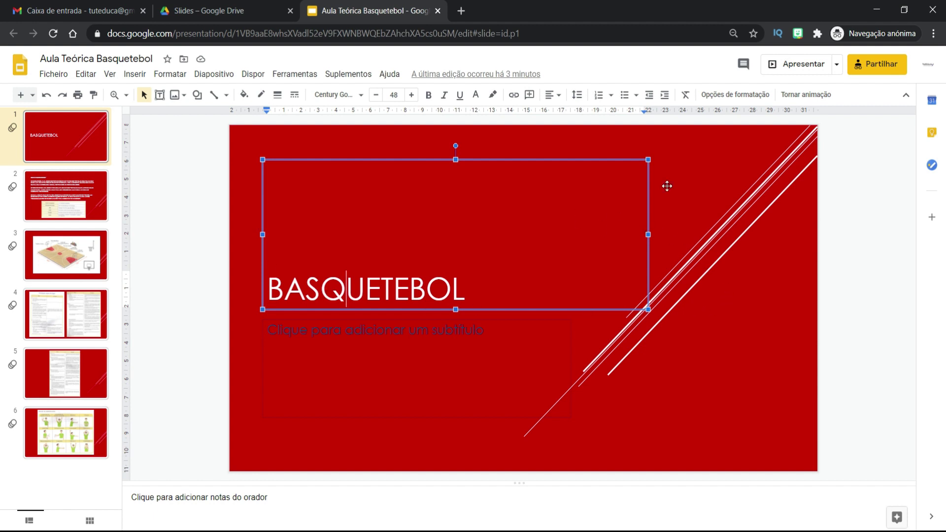
pyautogui.click(804, 95)
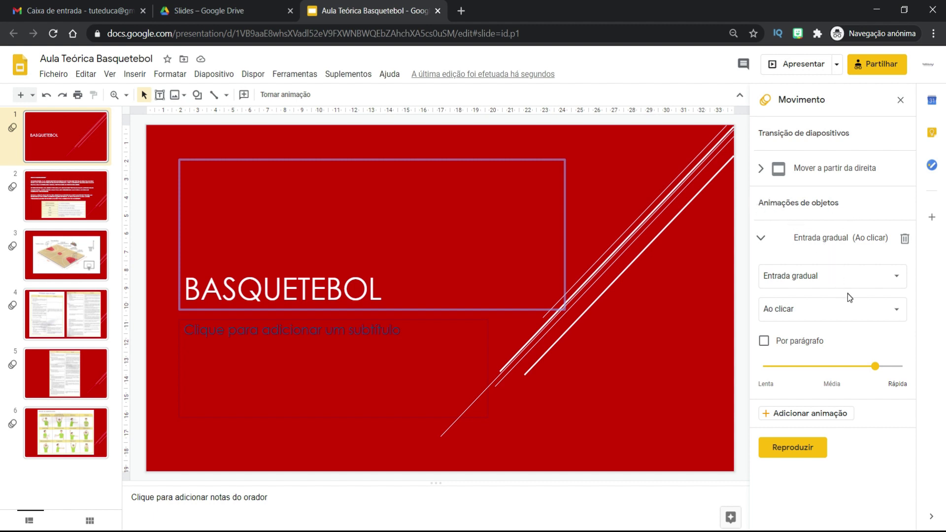
# - Change the title's animation to Girar and preview it by clicking the slide
pyautogui.click(896, 278)
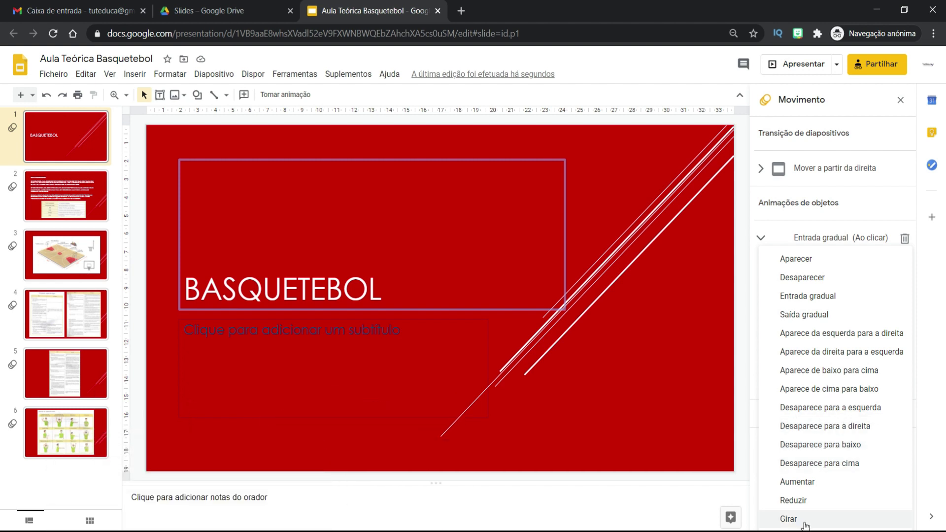
pyautogui.click(789, 519)
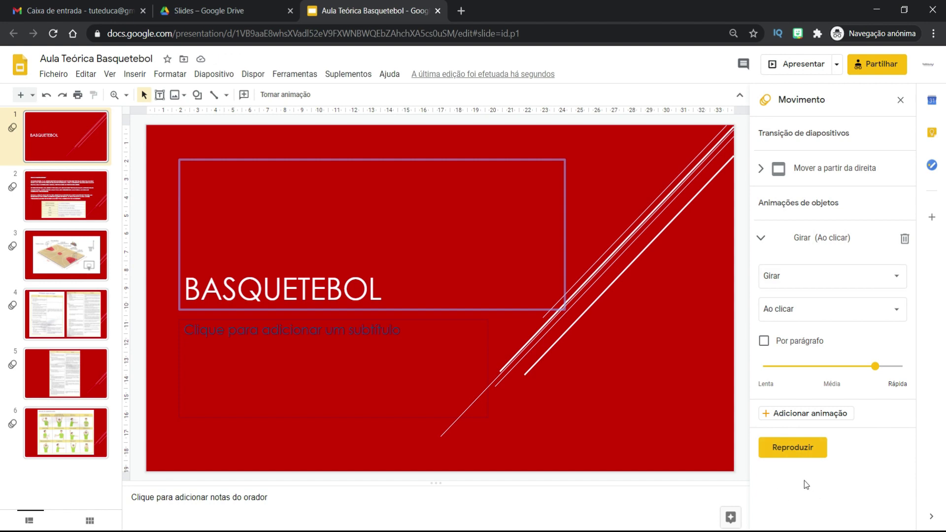
pyautogui.click(787, 449)
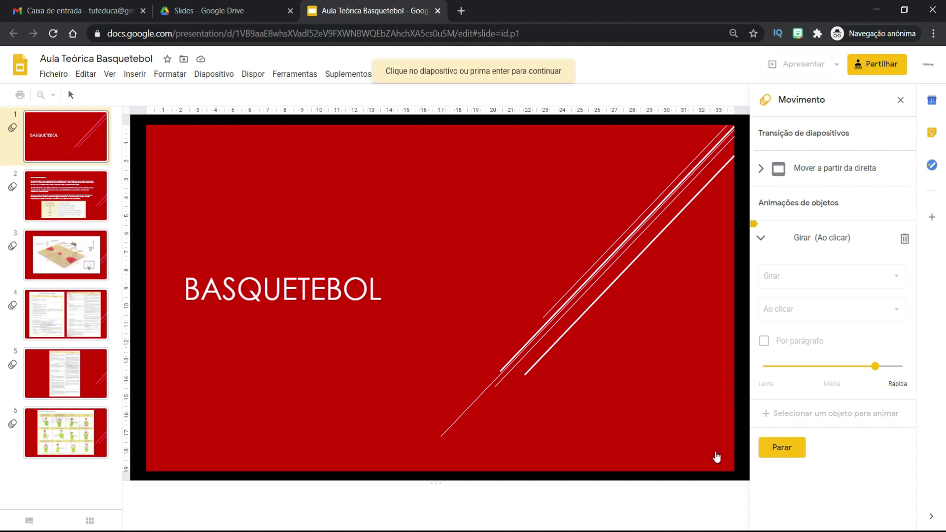
pyautogui.click(717, 456)
pyautogui.click(694, 435)
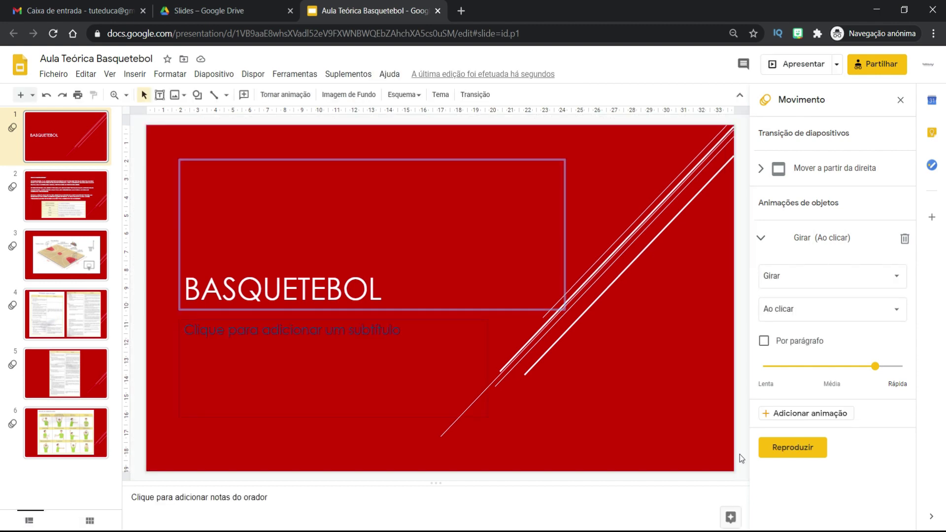
# - Set the Girar animation to start Após o anterior, previewing it before and after the change
pyautogui.click(806, 452)
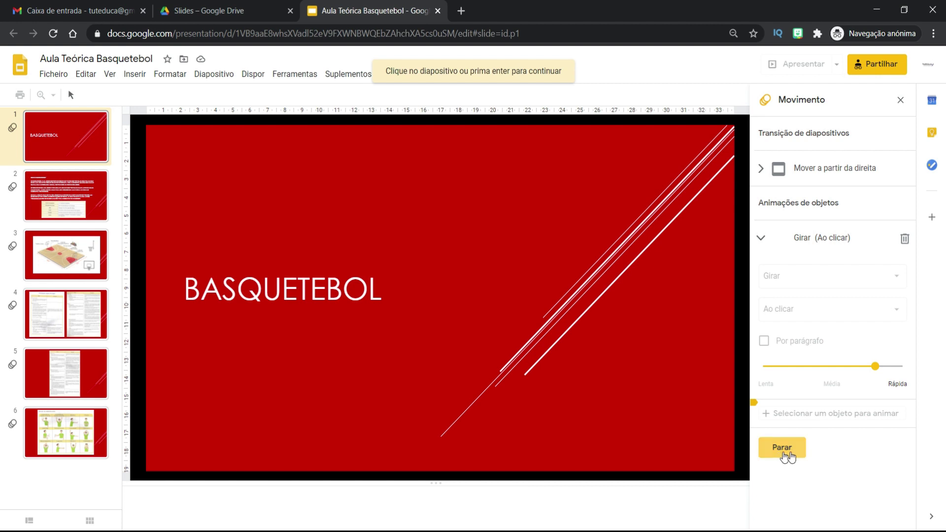
pyautogui.click(785, 452)
pyautogui.click(897, 313)
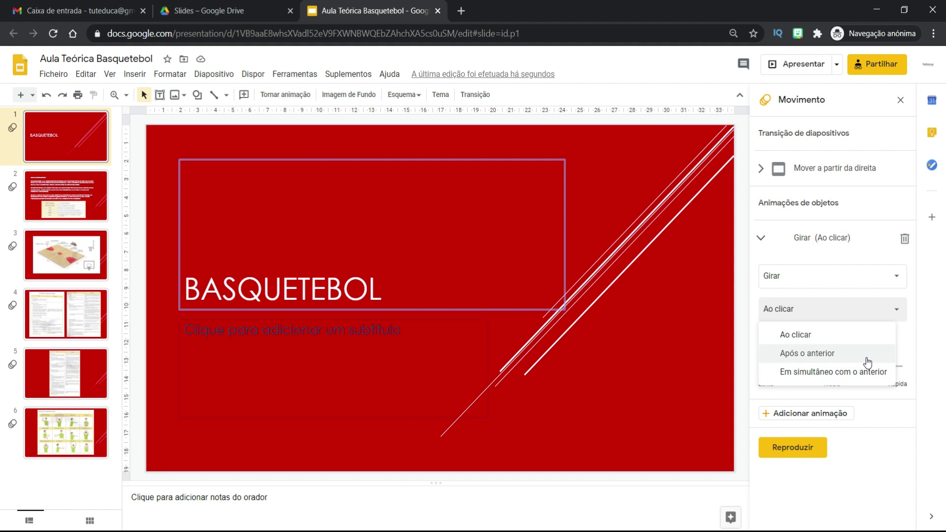
pyautogui.click(822, 356)
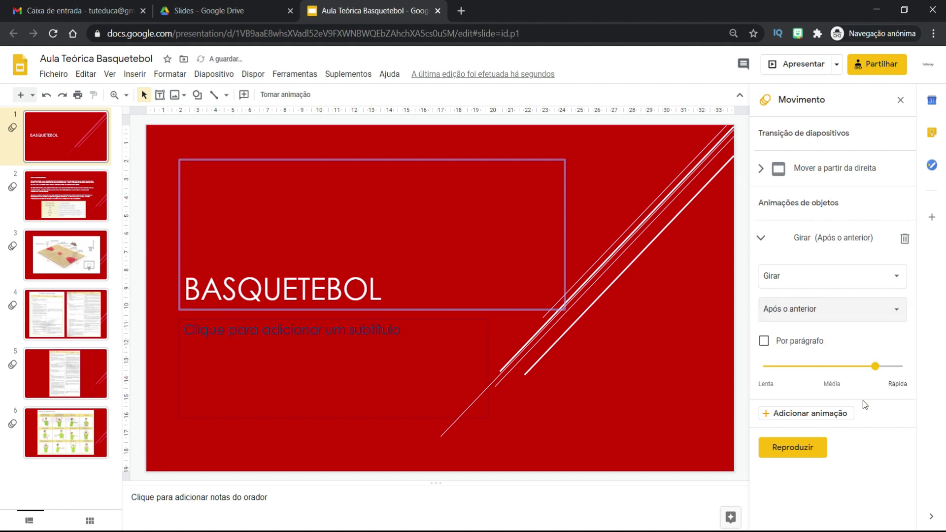
pyautogui.click(790, 448)
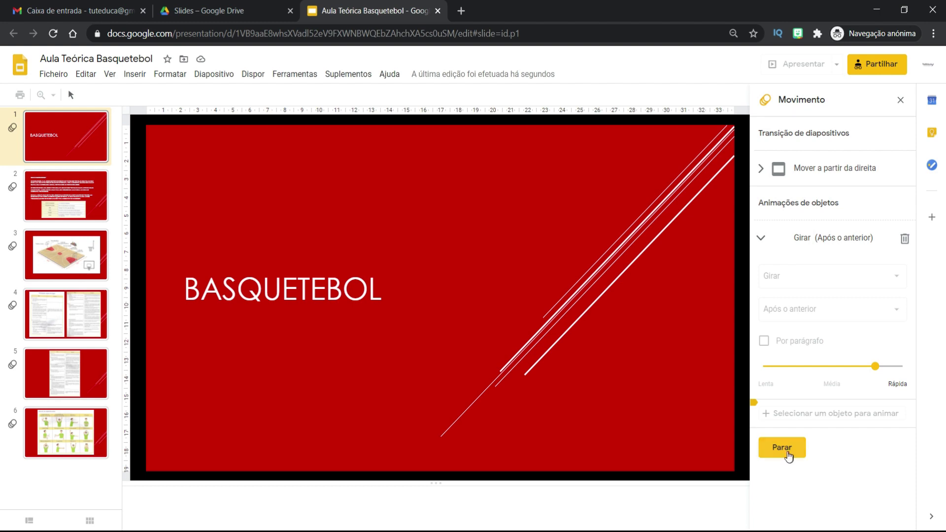
pyautogui.click(786, 448)
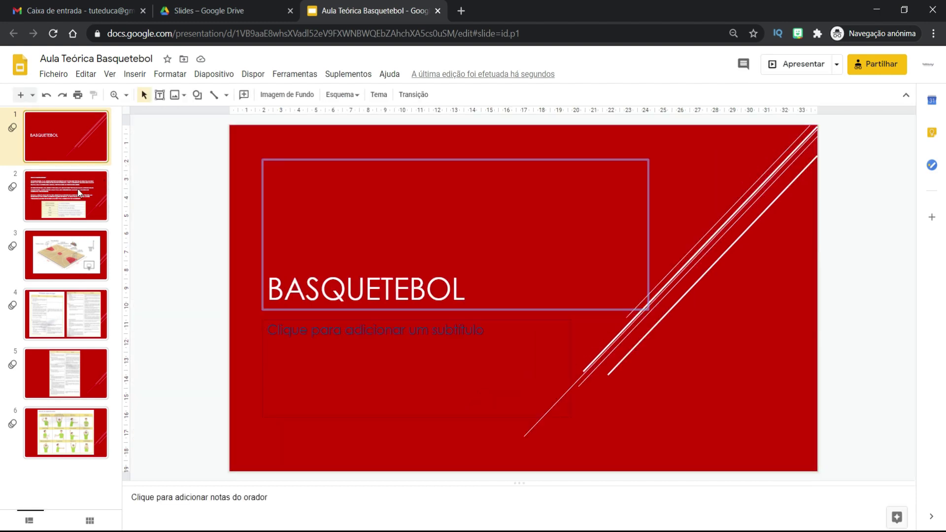
# - On slide 2, add an animation to the body text box, then delete the default fade-in
pyautogui.click(79, 192)
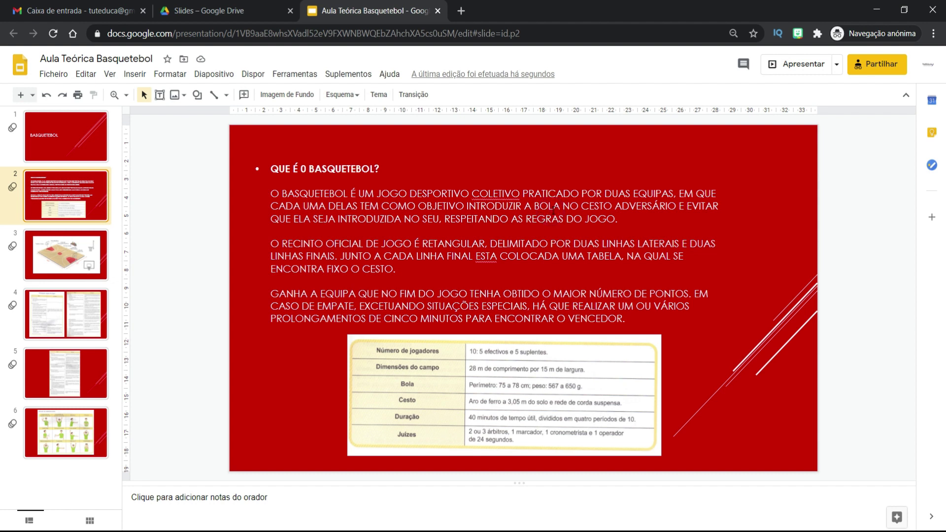
pyautogui.click(558, 164)
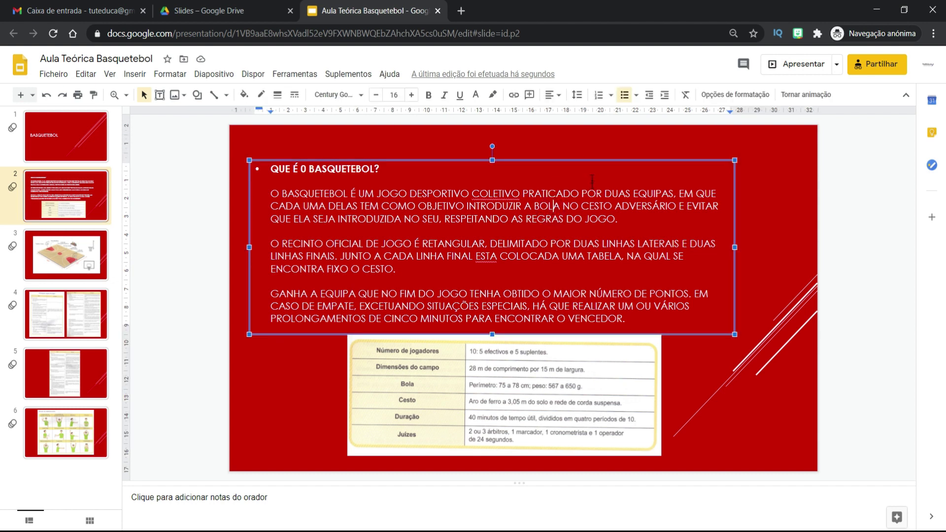
pyautogui.click(811, 99)
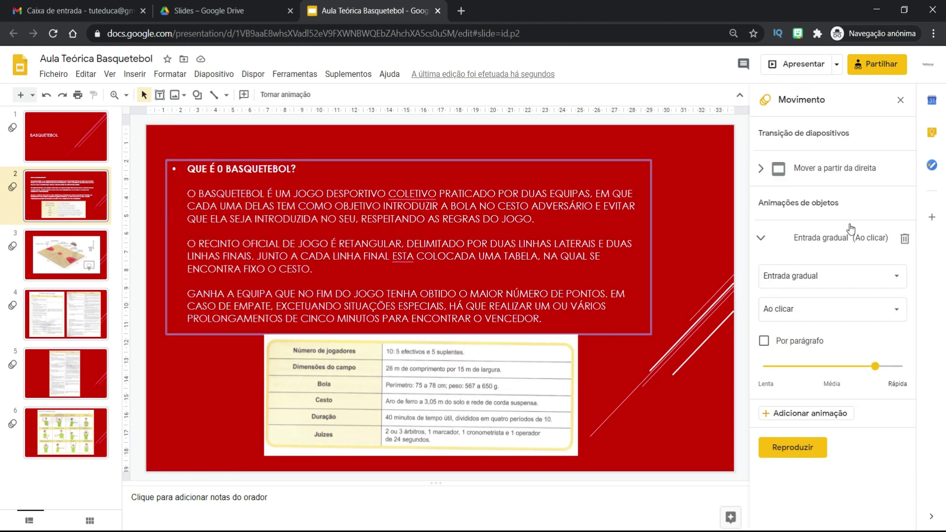
pyautogui.click(904, 238)
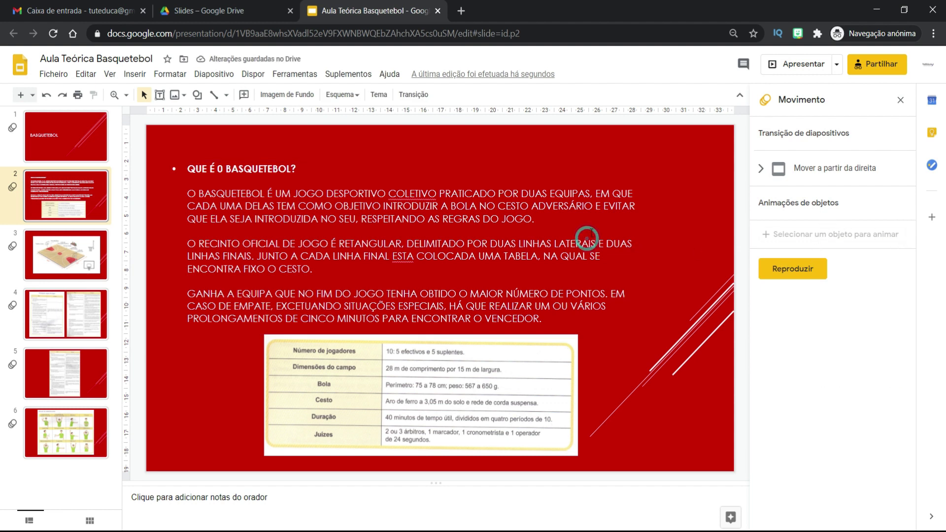
# - Give slide 2's body text an 'Aparece da esquerda para a direita' animation, by paragraph
pyautogui.click(588, 243)
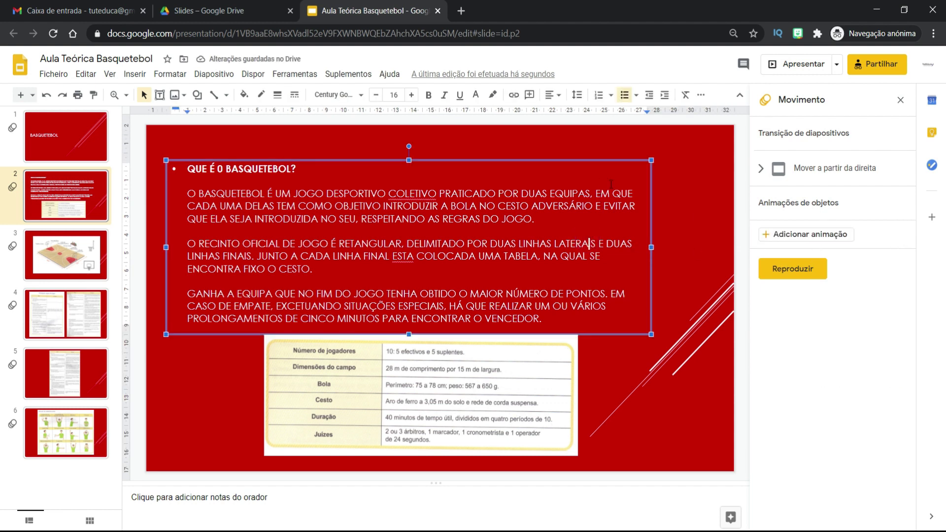
pyautogui.click(826, 238)
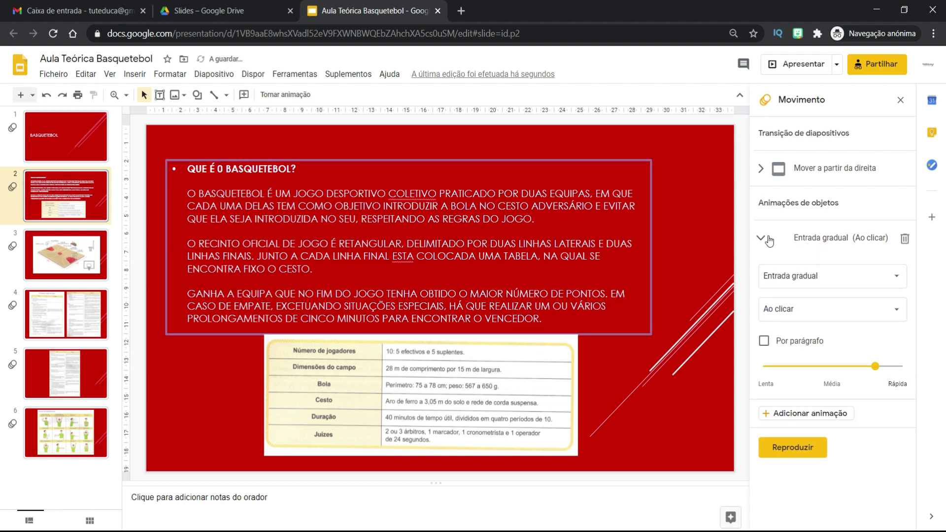
pyautogui.click(761, 238)
pyautogui.click(765, 241)
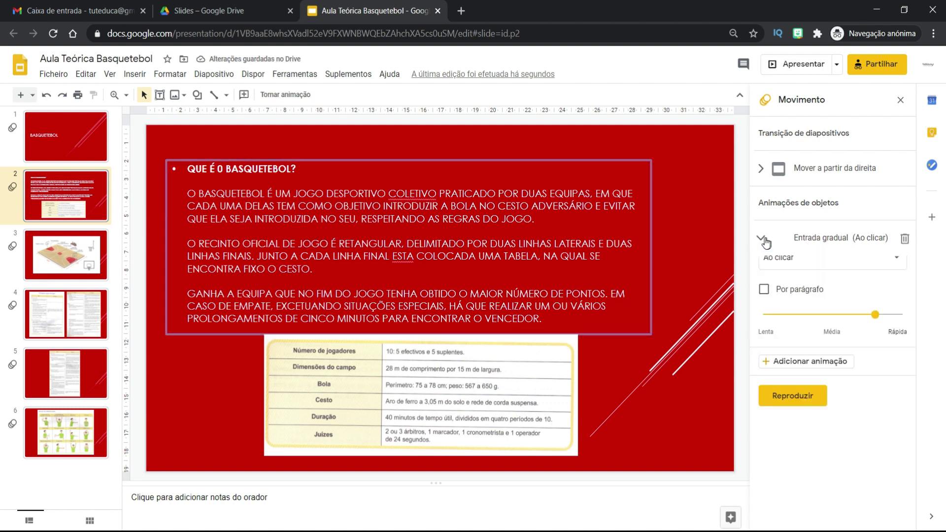
pyautogui.click(889, 277)
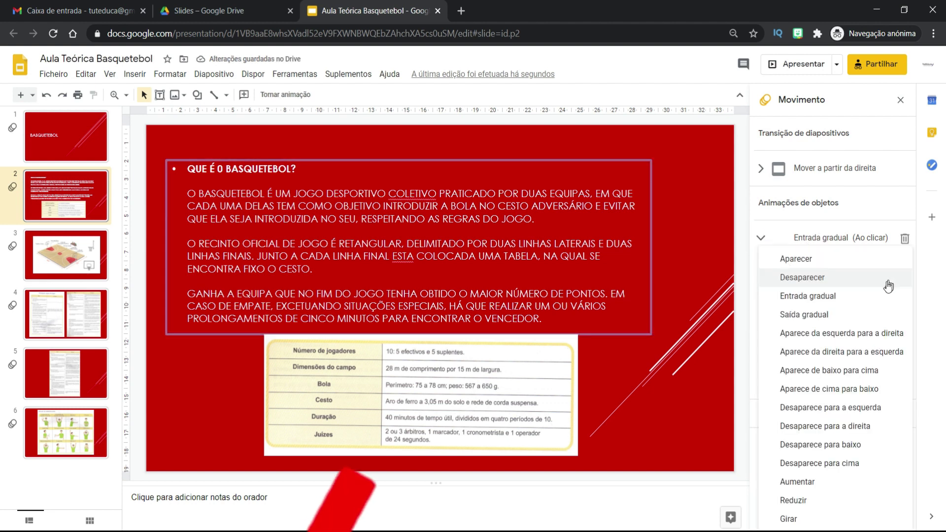
pyautogui.click(835, 334)
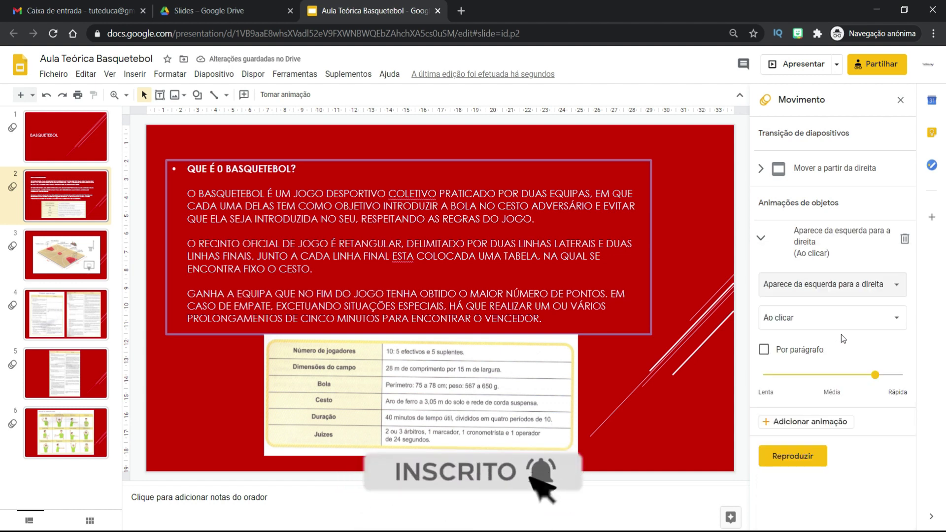
pyautogui.click(764, 350)
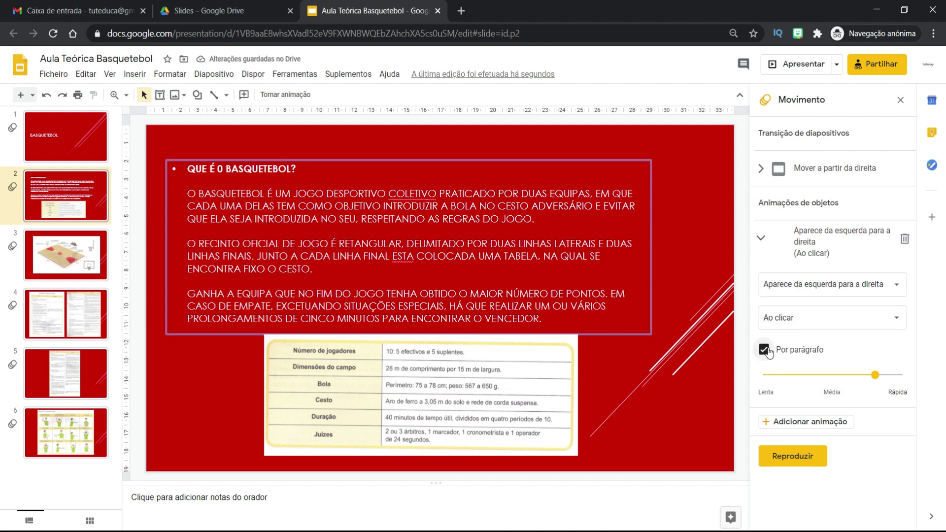
# - Preview slide 2's animations, advancing to play the text animation, then stop
pyautogui.click(792, 462)
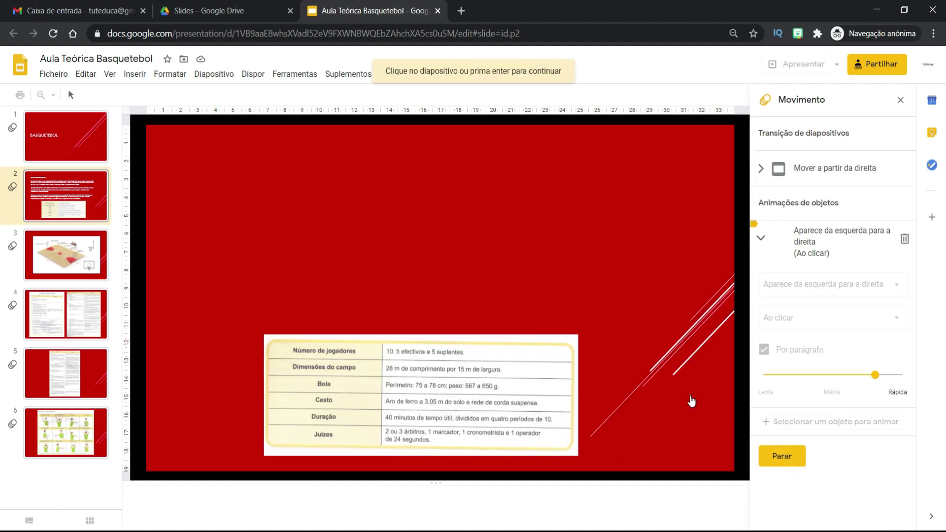
pyautogui.click(692, 400)
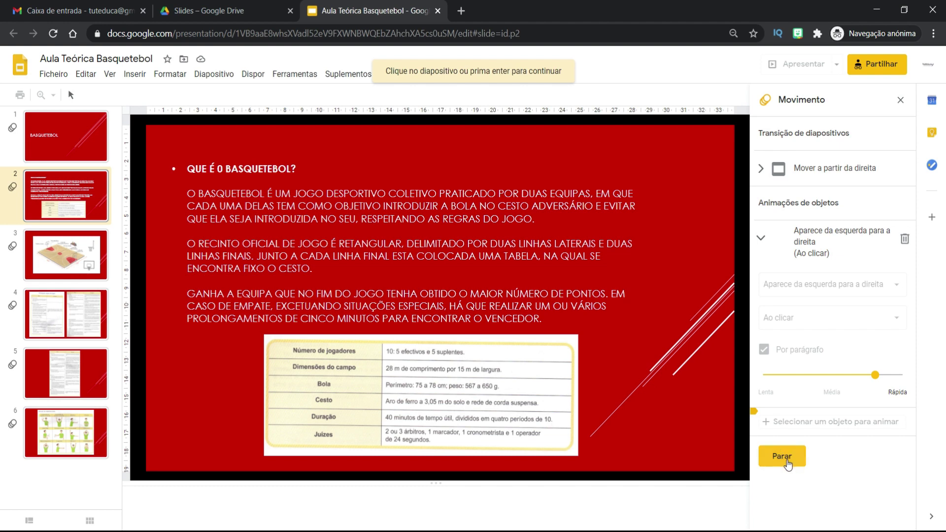
pyautogui.click(783, 457)
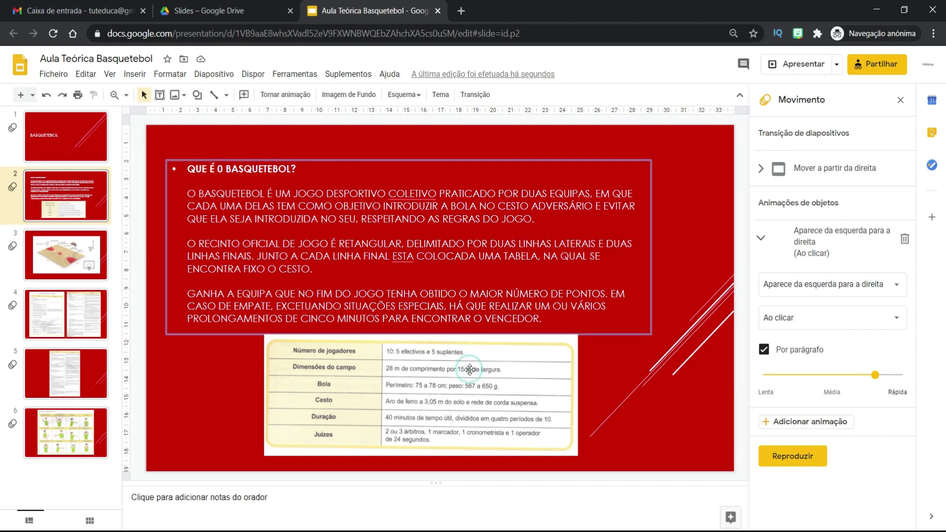
# - Add an 'Aumentar' animation to slide 2's rules table image and preview it
pyautogui.click(474, 373)
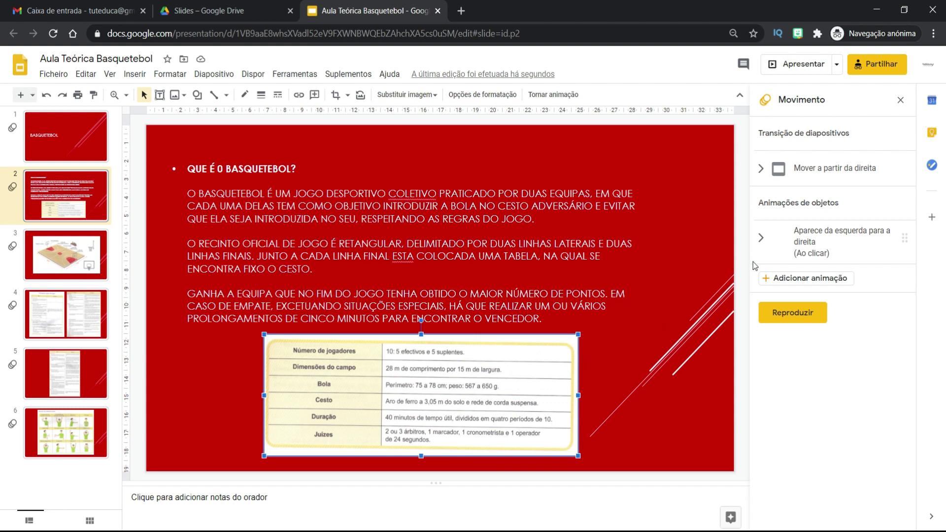
pyautogui.click(814, 279)
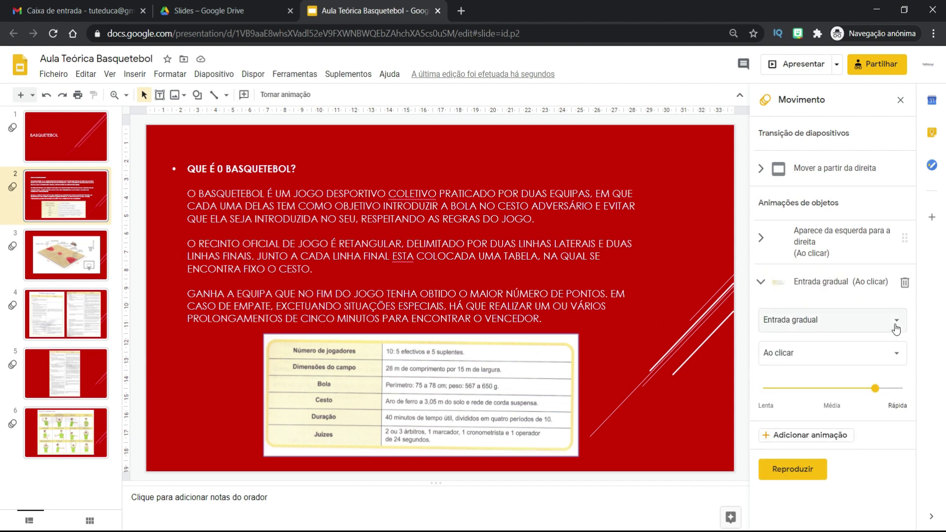
pyautogui.click(894, 323)
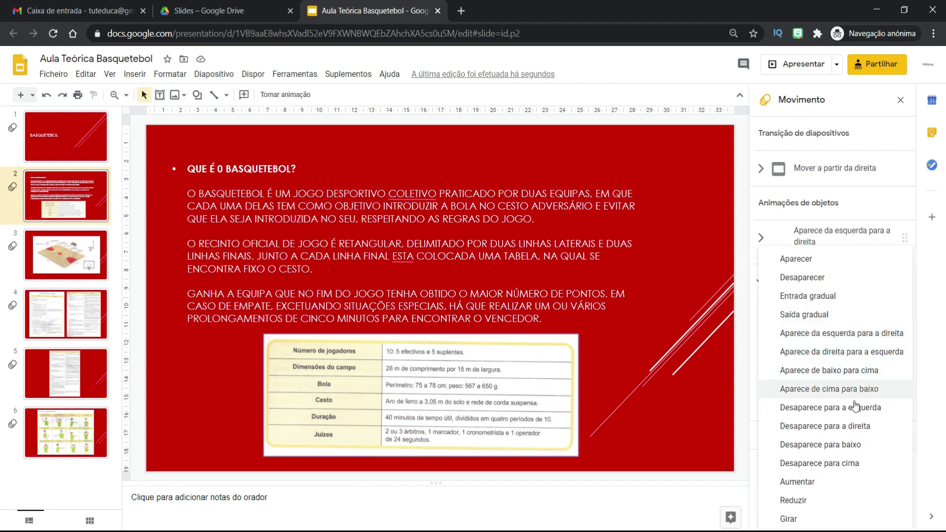
pyautogui.click(809, 486)
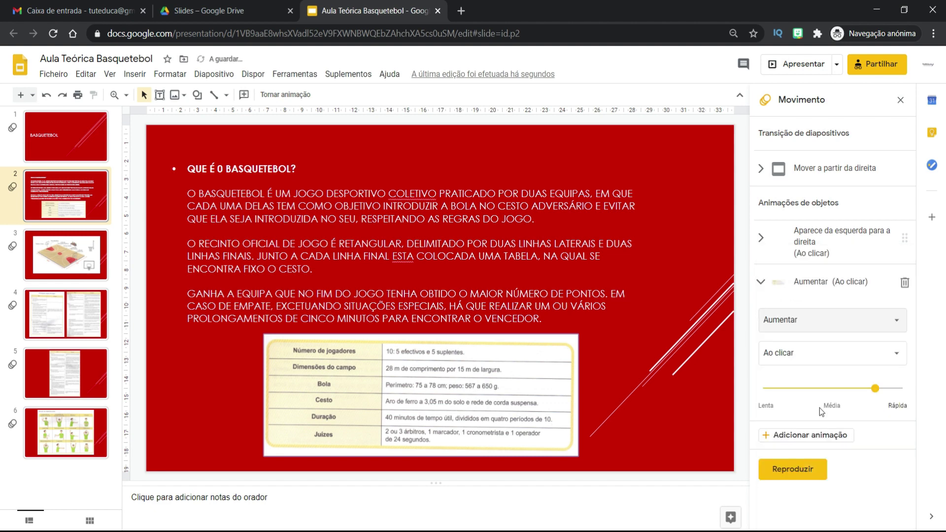
pyautogui.click(792, 469)
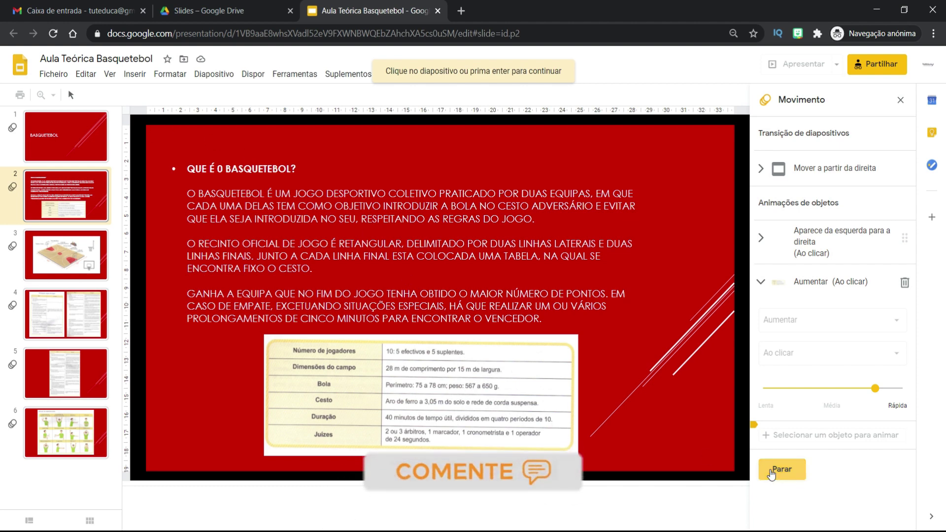
pyautogui.click(771, 470)
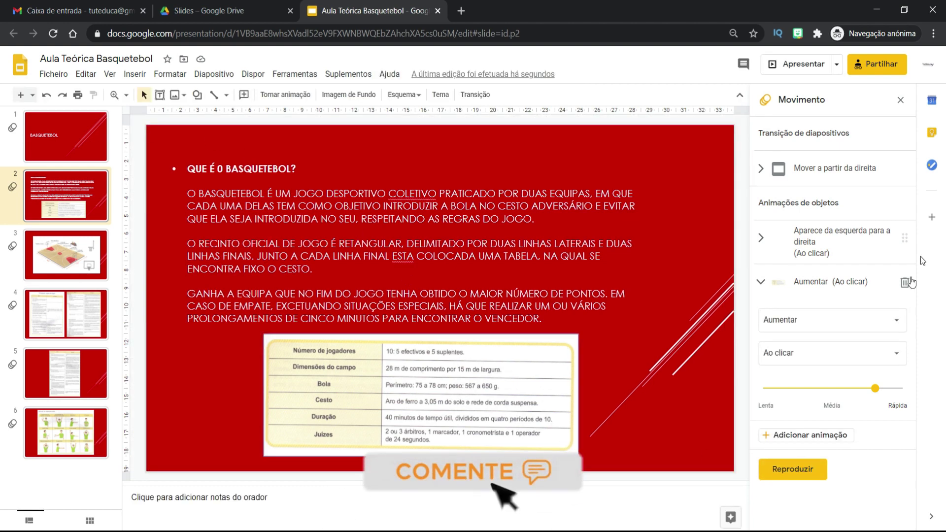
# - On slide 3, add a 'Girar' spin animation to the basketball court image
pyautogui.click(900, 100)
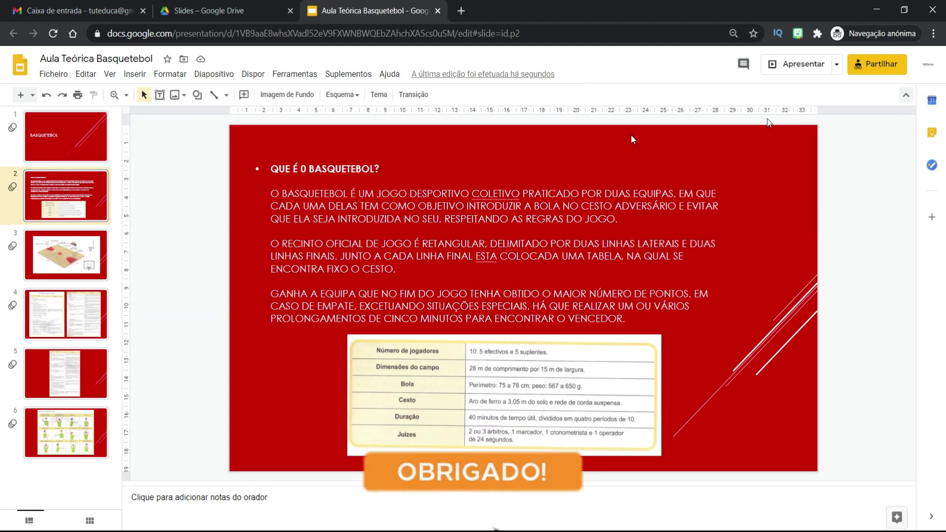
pyautogui.click(56, 253)
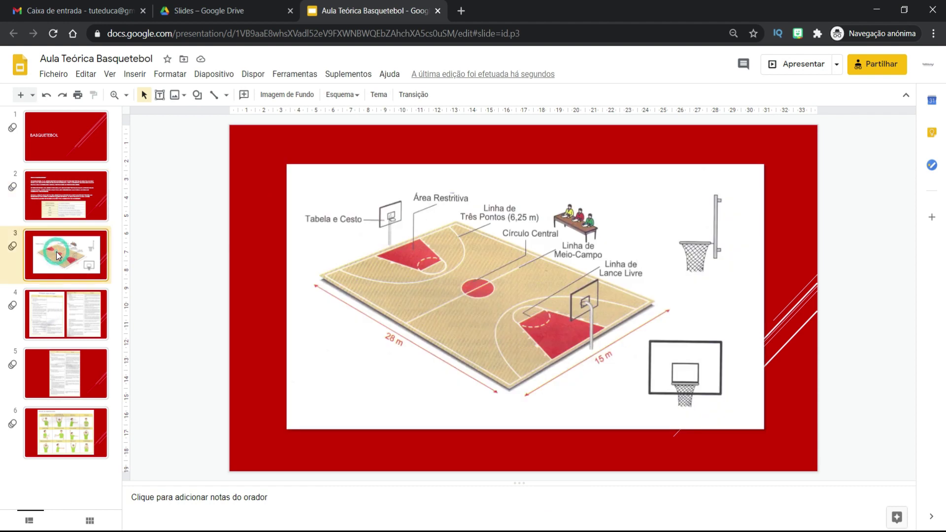
pyautogui.click(504, 273)
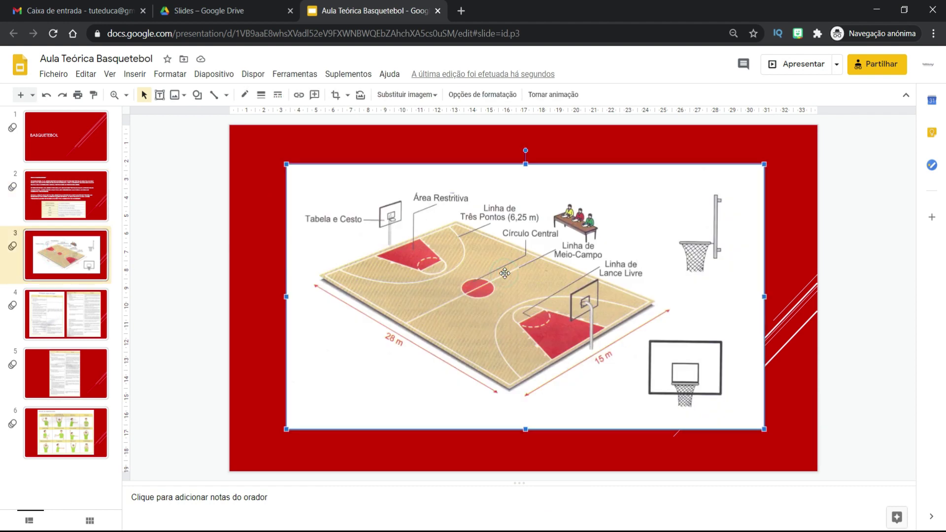
pyautogui.click(565, 99)
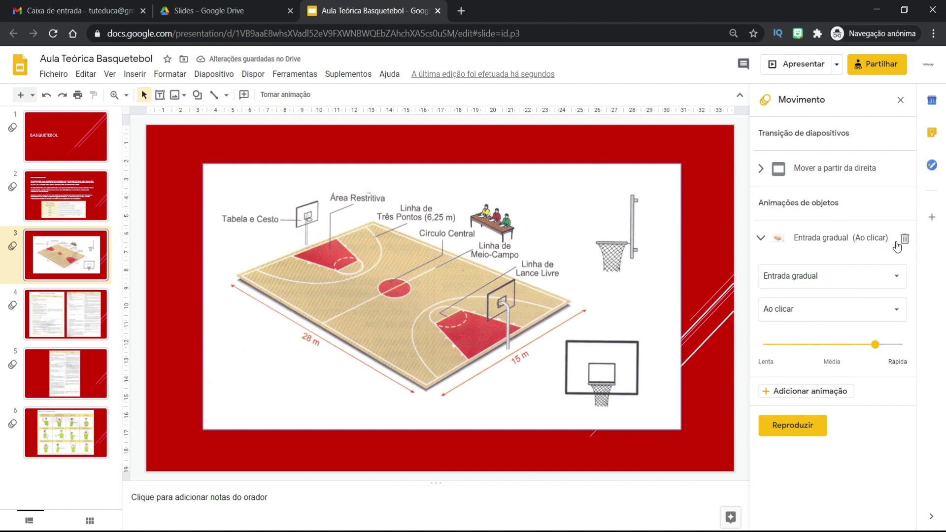
pyautogui.click(762, 240)
pyautogui.click(761, 240)
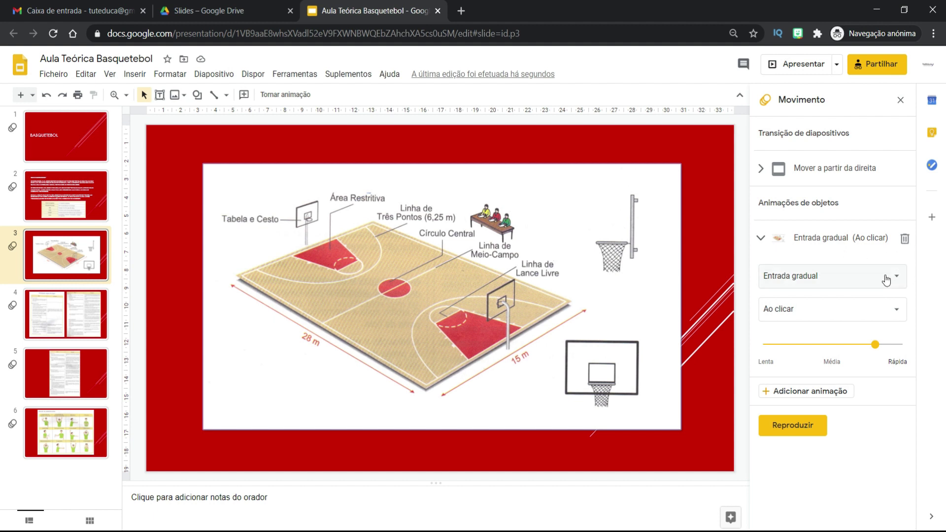
pyautogui.click(896, 286)
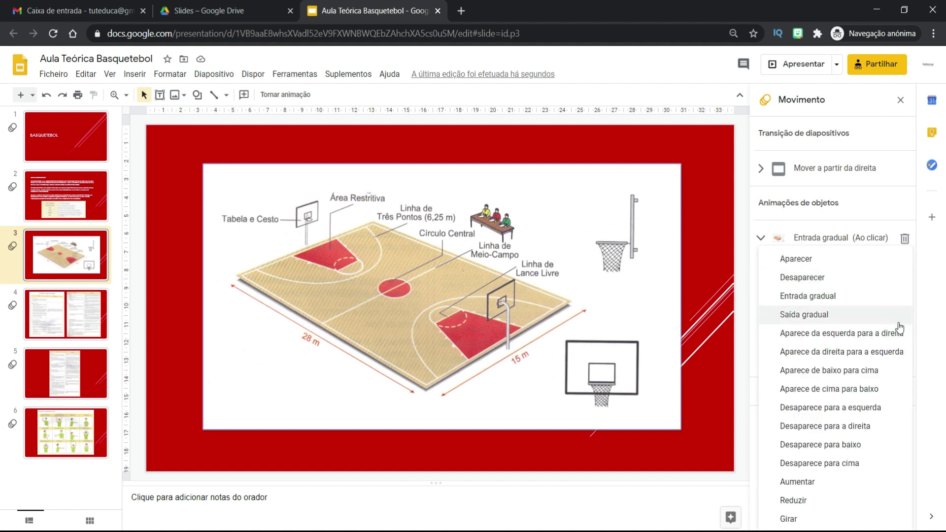
pyautogui.click(811, 522)
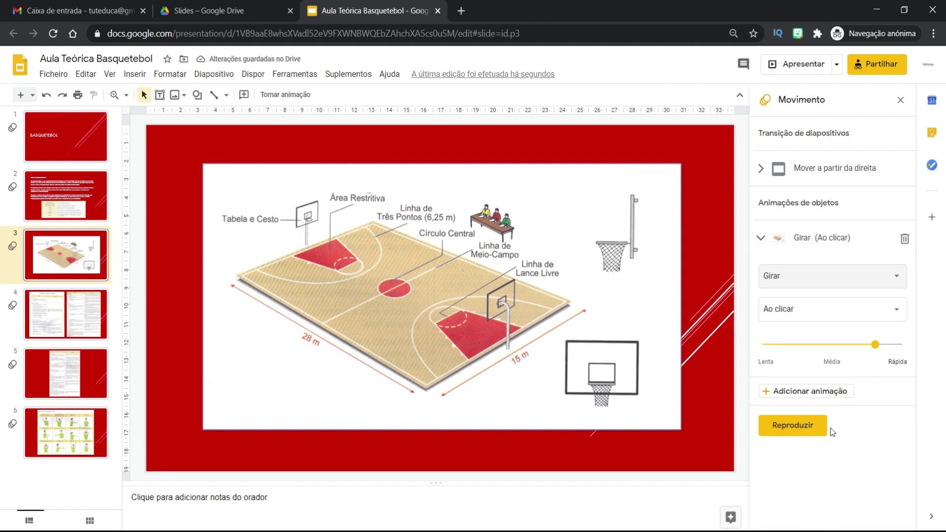
# - Set the court image's spin to start 'Após o anterior' and preview it
pyautogui.click(896, 312)
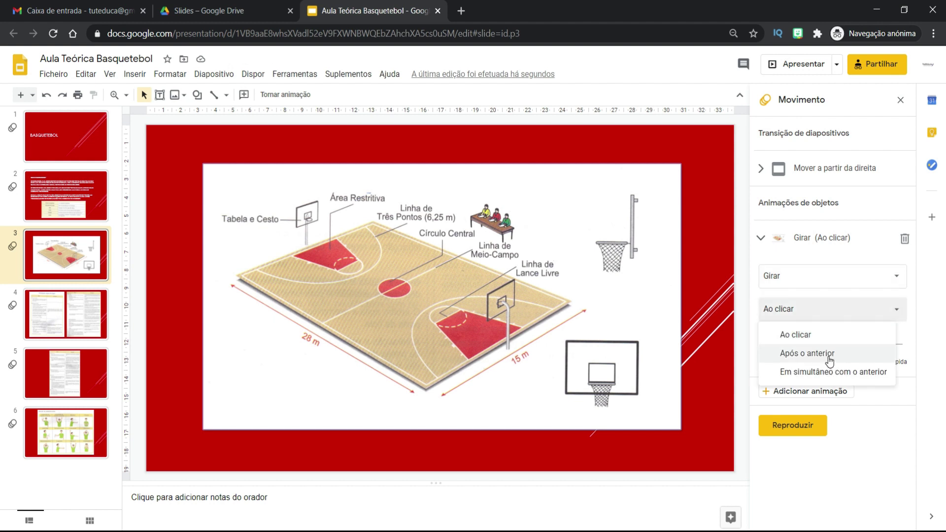
pyautogui.click(829, 359)
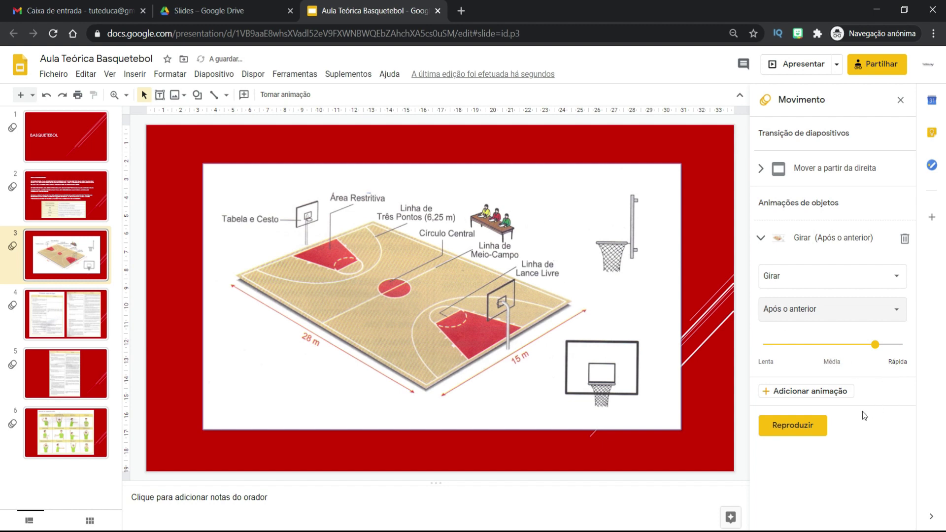
pyautogui.click(792, 428)
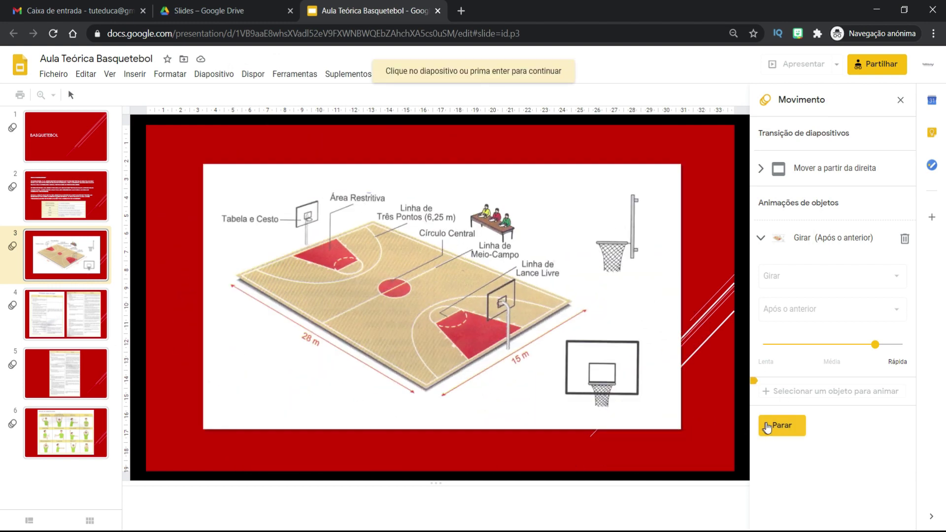
pyautogui.click(767, 426)
pyautogui.click(900, 102)
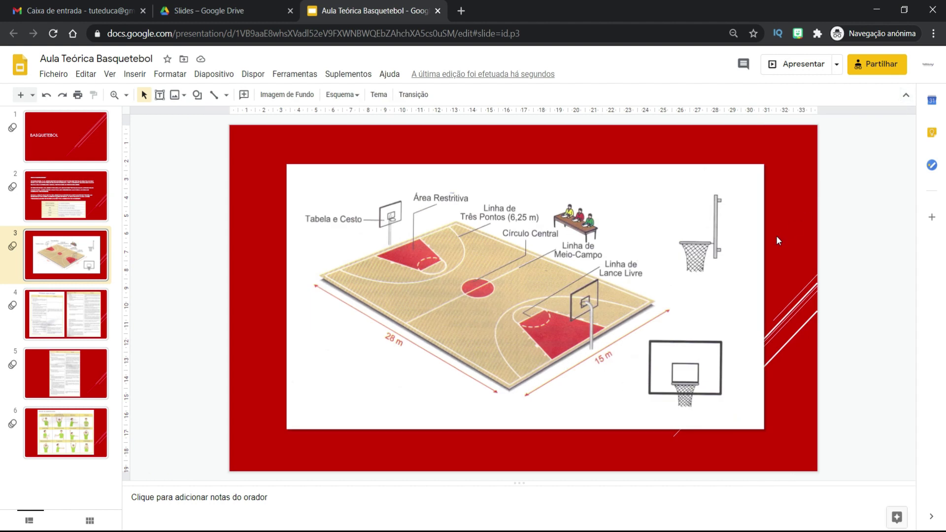